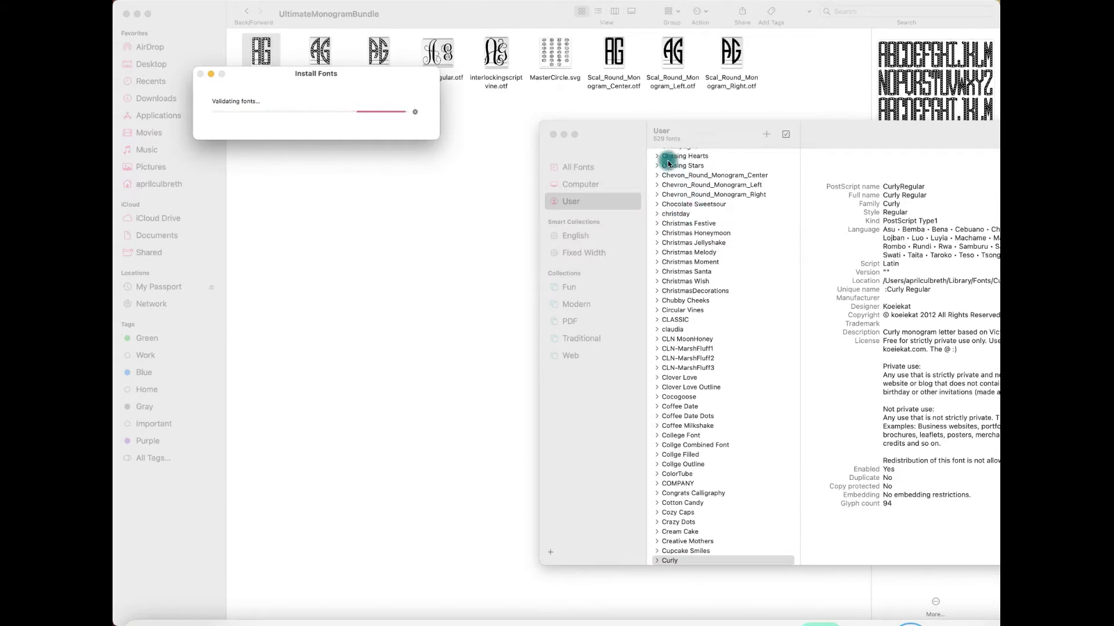
Move the Font Book window clear of the install progress and close it.
{"action": "left_click_drag", "start_coordinate": [584, 136], "coordinate": [513, 131]}
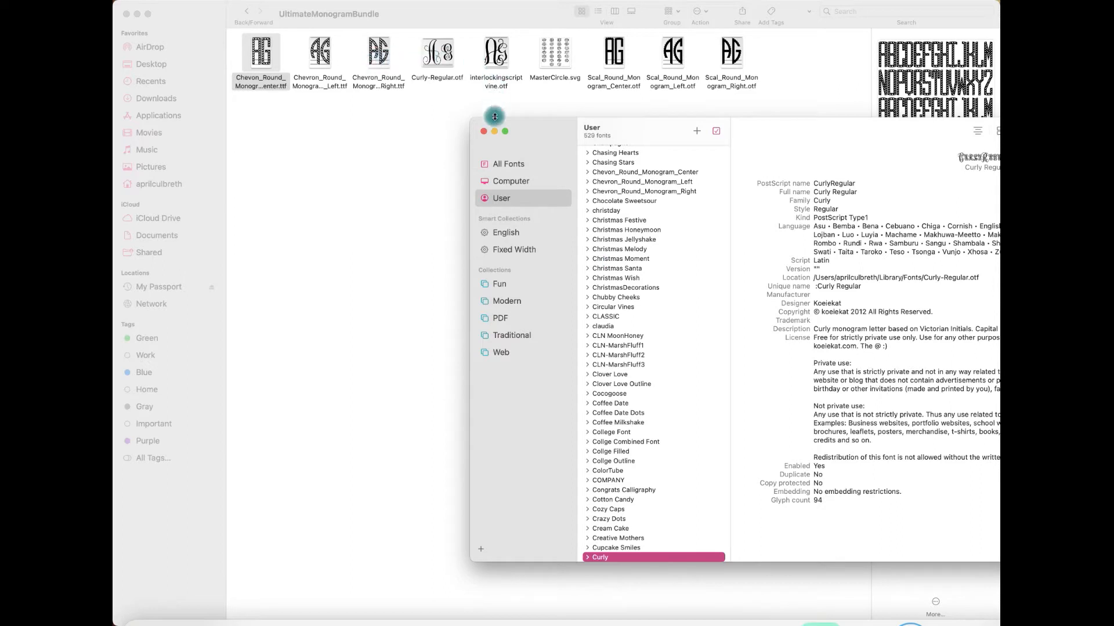
{"action": "left_click", "coordinate": [486, 133]}
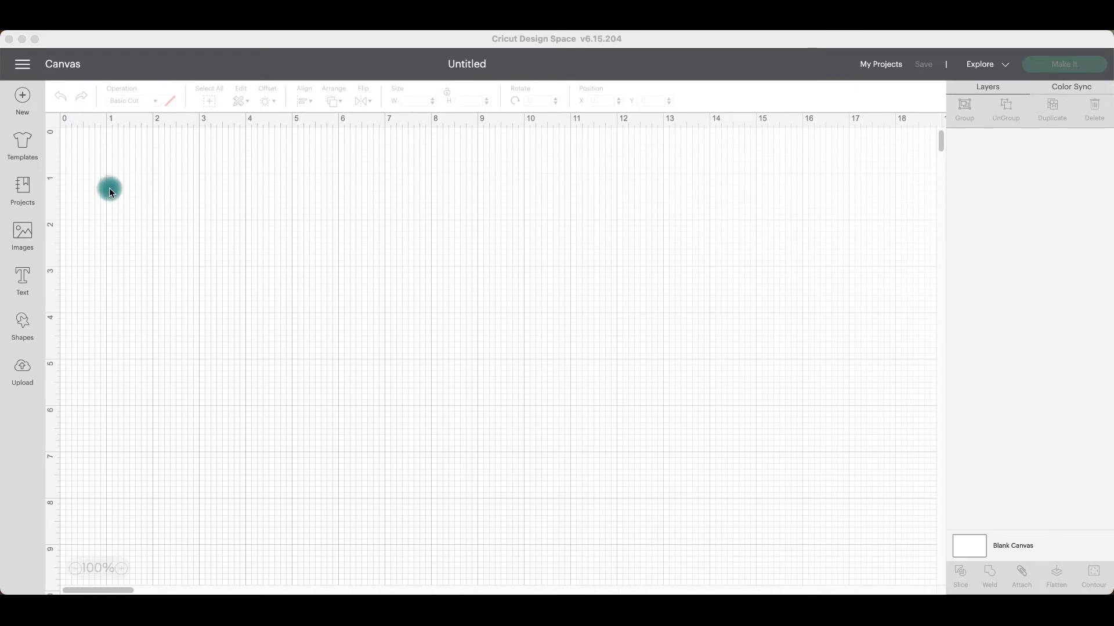
In Cricut Design Space, add the previously uploaded MasterCircle monogram alphabet to the canvas from the recent uploads.
{"action": "left_click", "coordinate": [22, 372]}
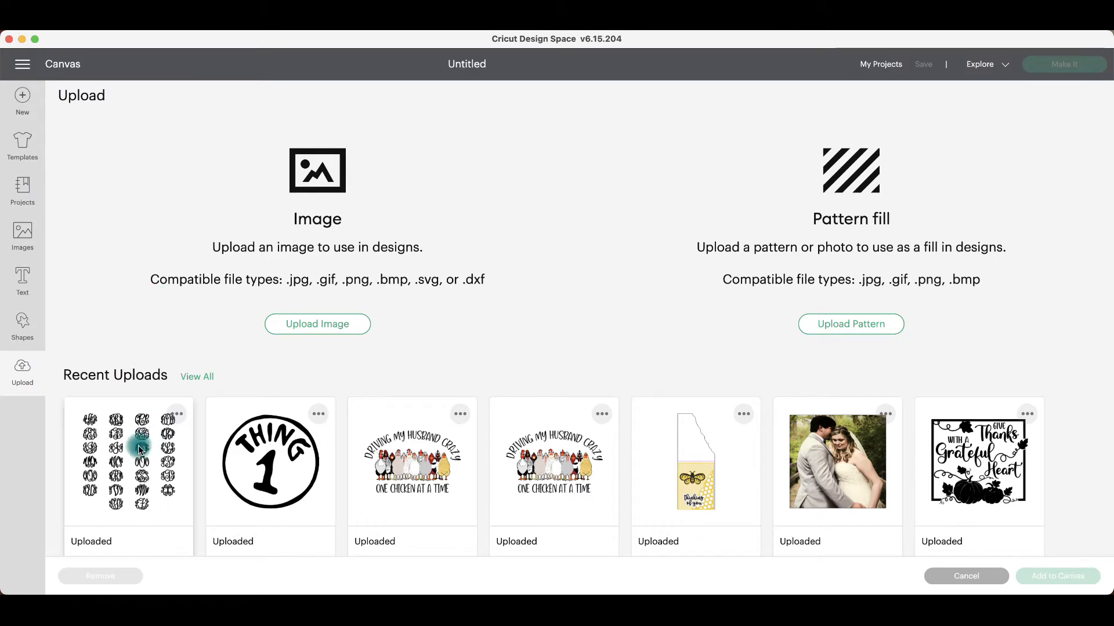
{"action": "left_click", "coordinate": [355, 324]}
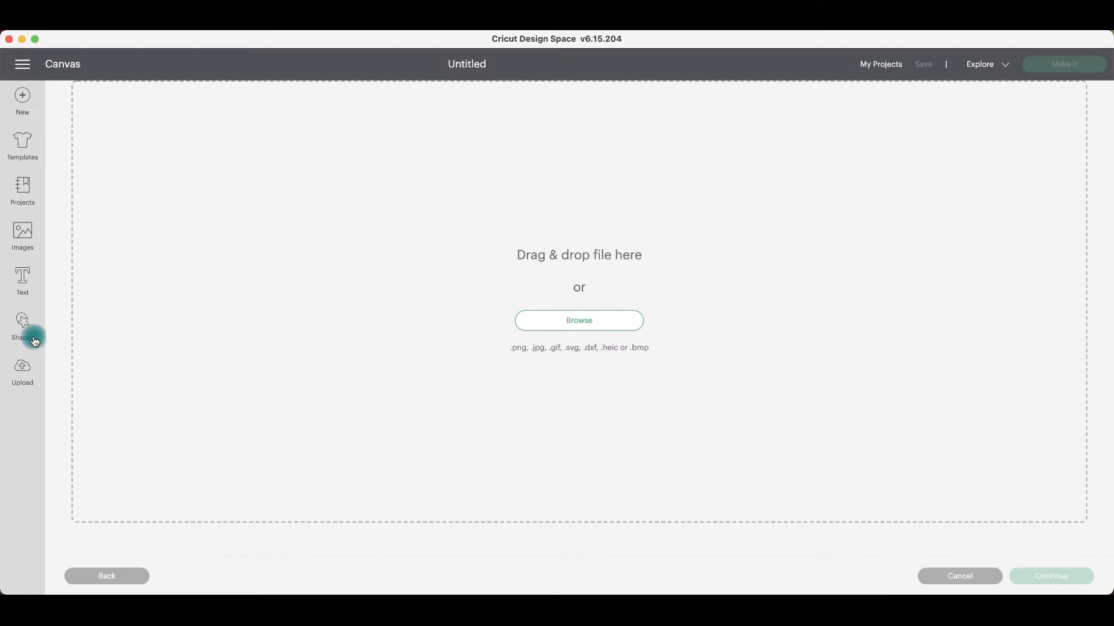
{"action": "left_click", "coordinate": [28, 371]}
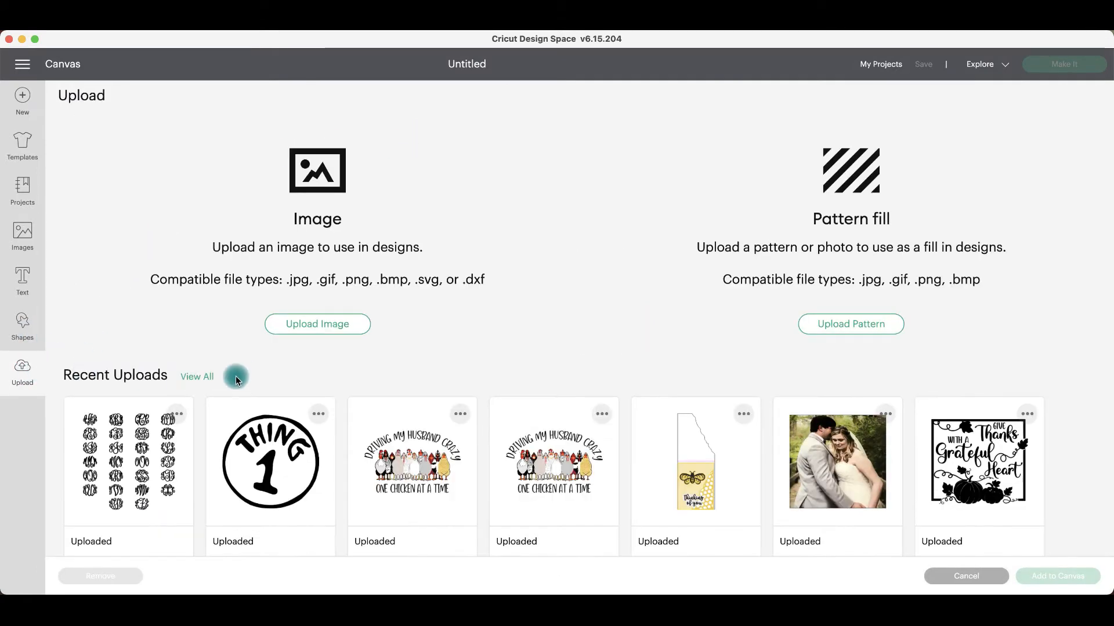
{"action": "left_click", "coordinate": [128, 435]}
{"action": "left_click", "coordinate": [1056, 576]}
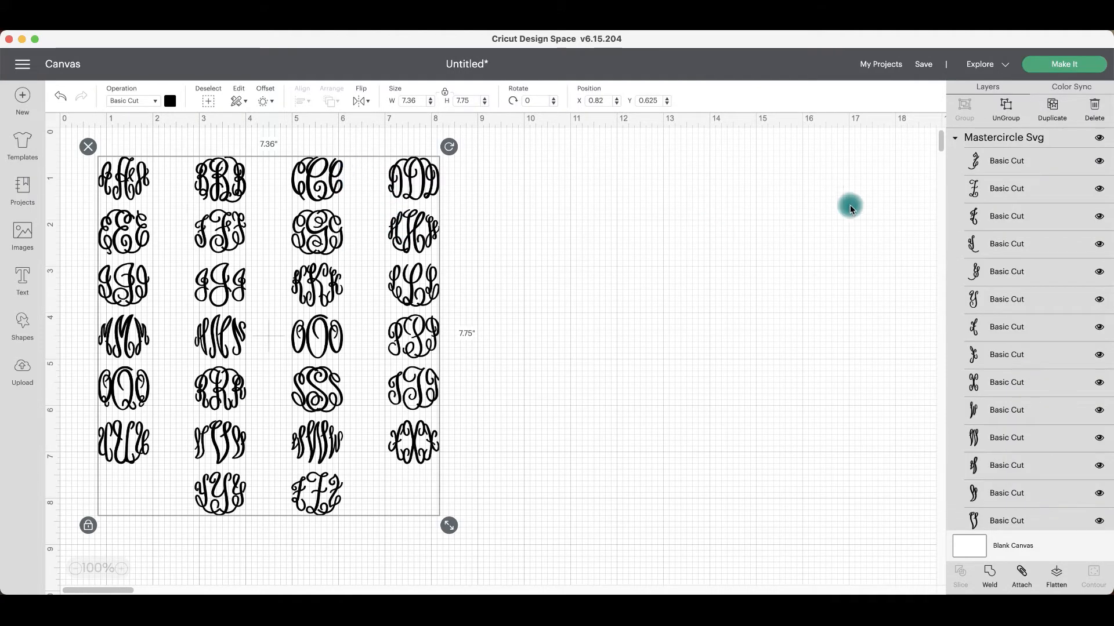
Ungroup the MasterCircle alphabet and assemble its left-style M, center-style H and right-style L side by side on the empty canvas area.
{"action": "left_click", "coordinate": [1006, 110]}
{"action": "left_click", "coordinate": [711, 292]}
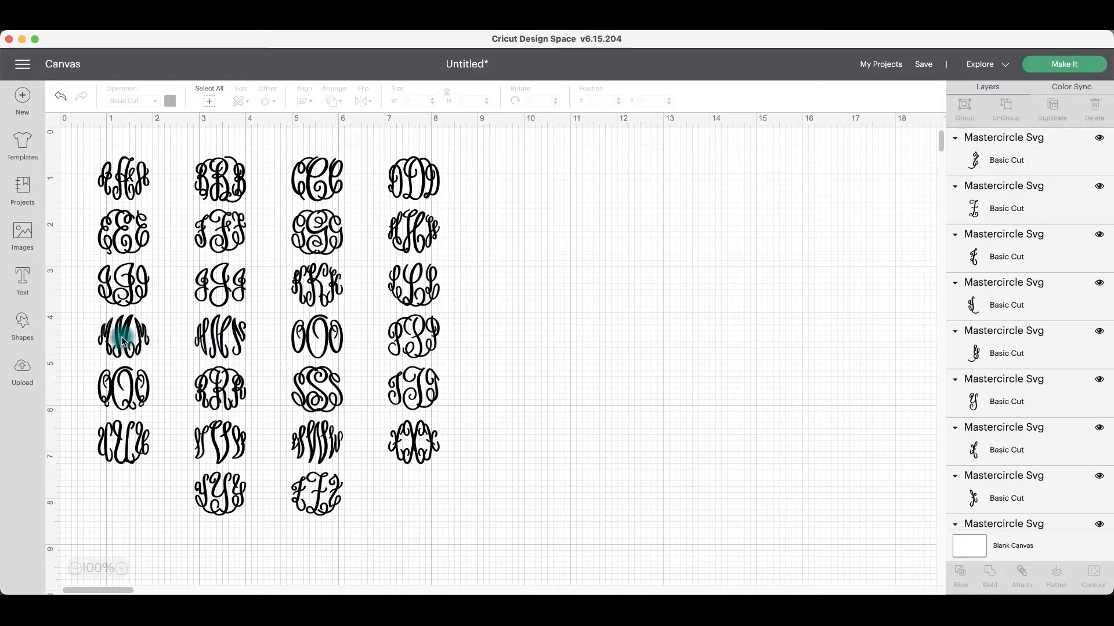
{"action": "left_click_drag", "start_coordinate": [120, 336], "coordinate": [604, 315]}
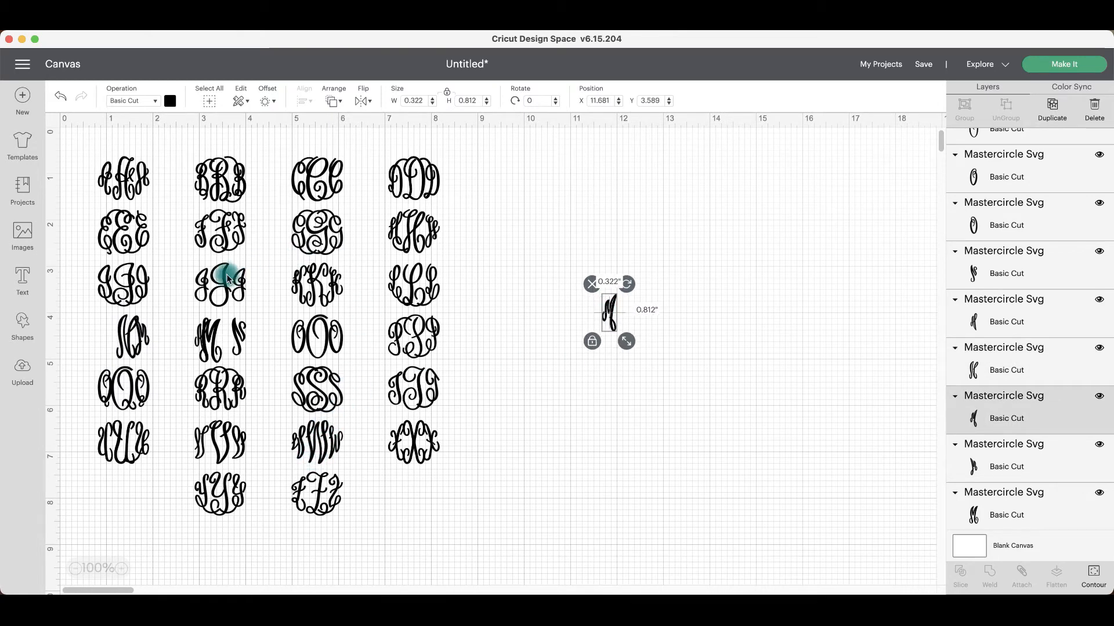
{"action": "left_click_drag", "start_coordinate": [410, 232], "coordinate": [630, 311]}
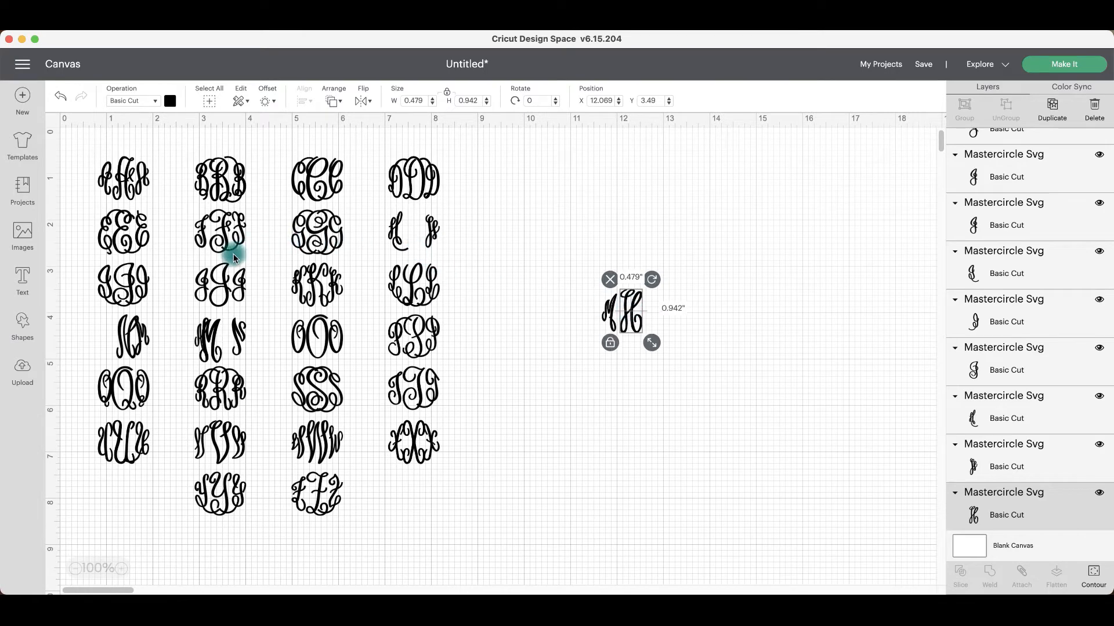
{"action": "left_click_drag", "start_coordinate": [431, 301], "coordinate": [611, 313]}
{"action": "left_click", "coordinate": [667, 317]}
{"action": "left_click", "coordinate": [716, 335]}
Weld the M, H and L into one monogram and enlarge it to about 5.1 by 4.0 inches.
{"action": "left_click_drag", "start_coordinate": [716, 334], "coordinate": [557, 261]}
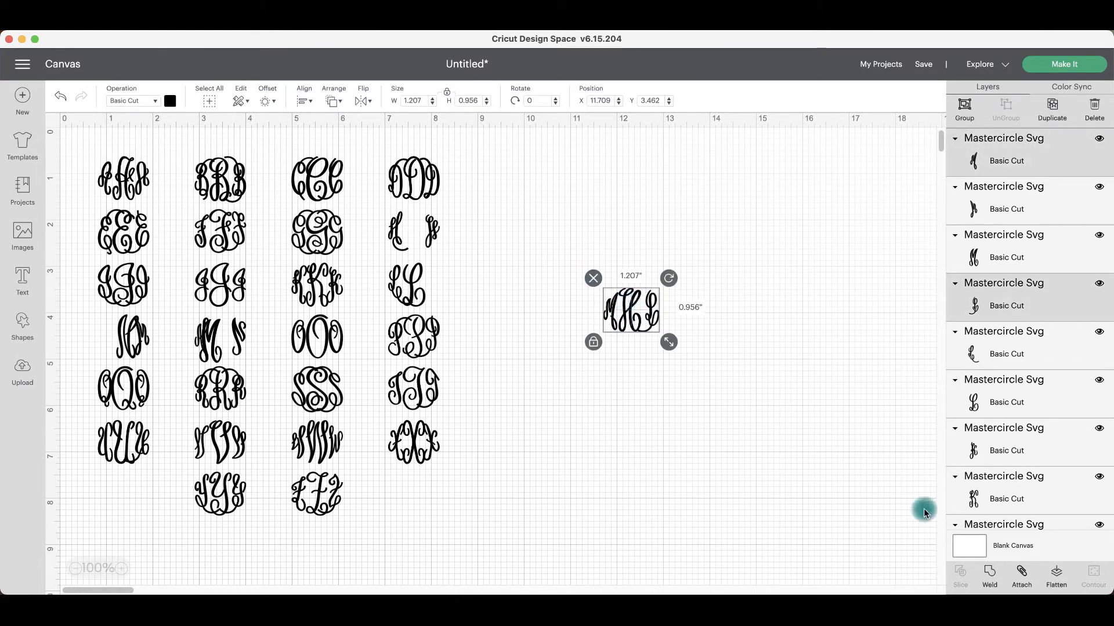
{"action": "left_click", "coordinate": [835, 488]}
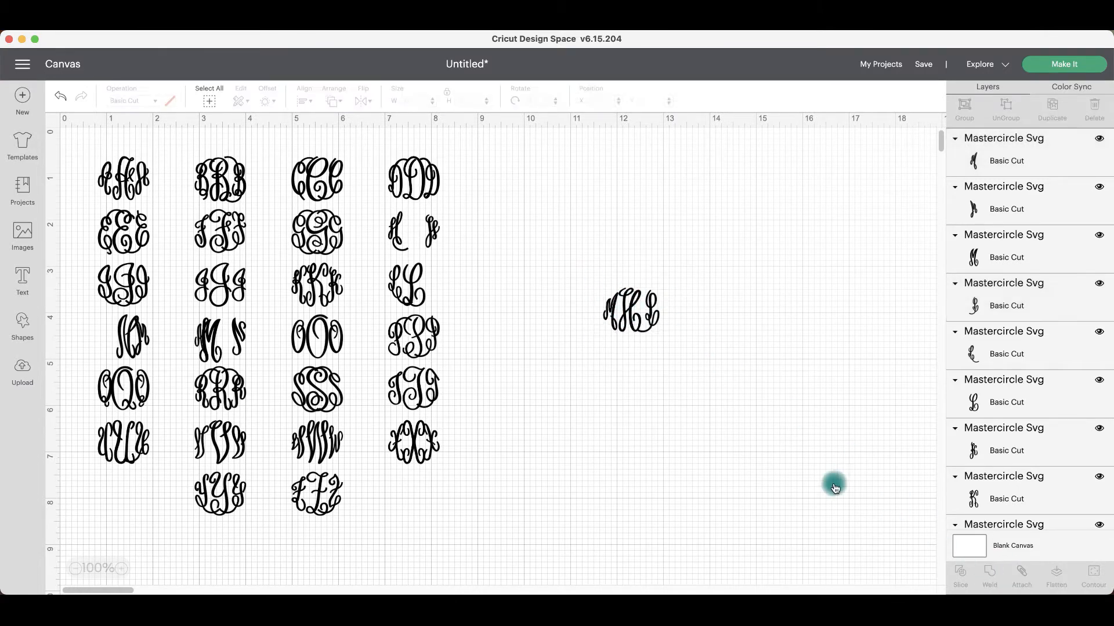
{"action": "left_click", "coordinate": [652, 316]}
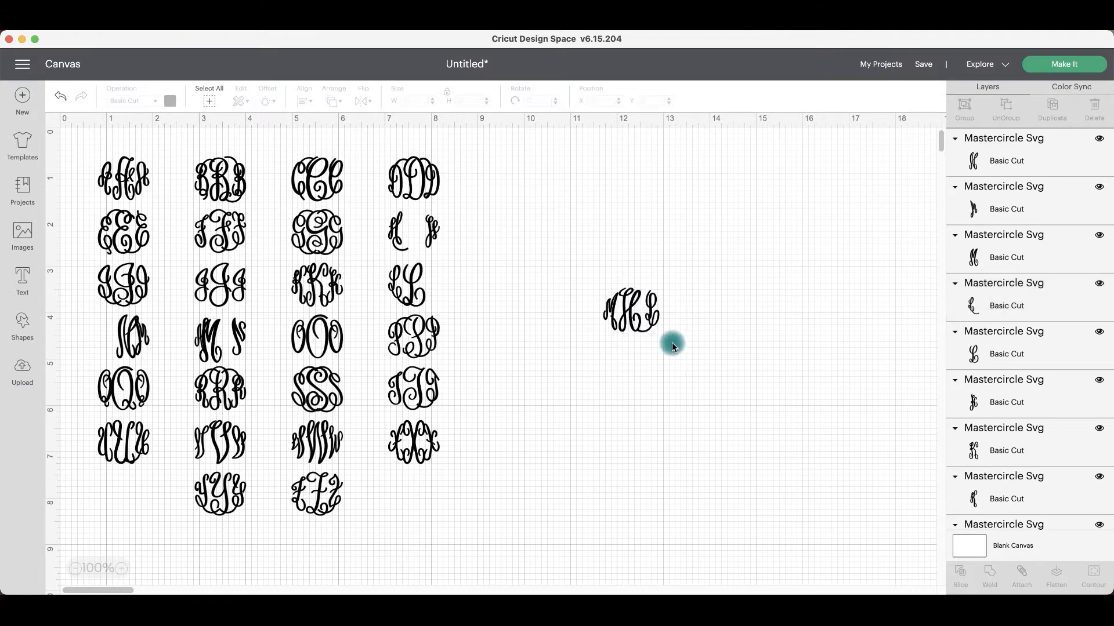
{"action": "left_click", "coordinate": [649, 329]}
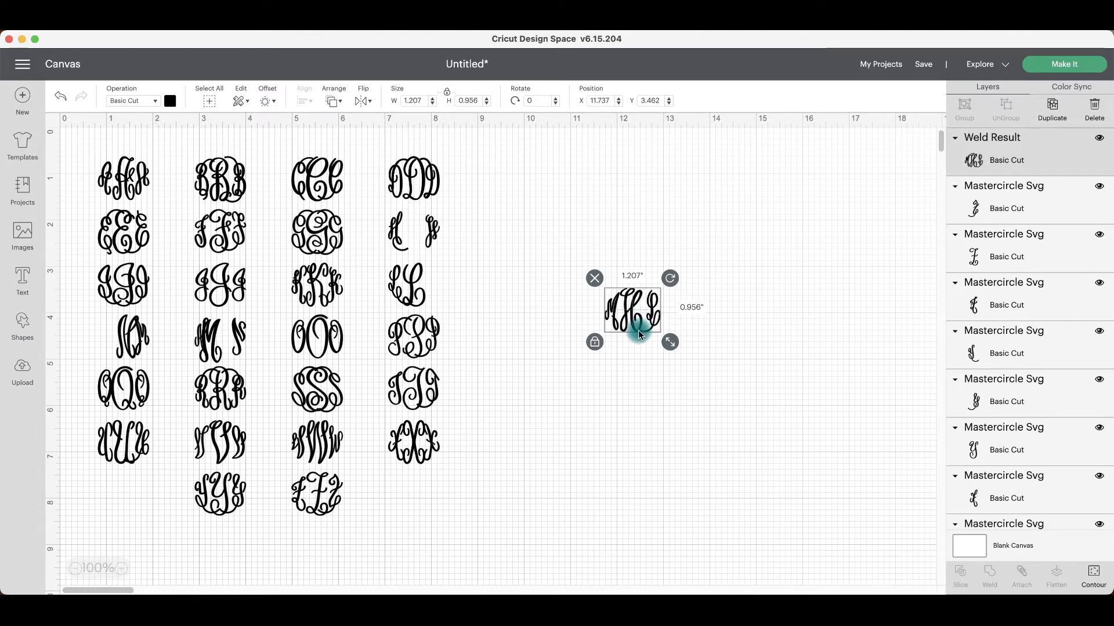
{"action": "left_click_drag", "start_coordinate": [668, 342], "coordinate": [665, 400]}
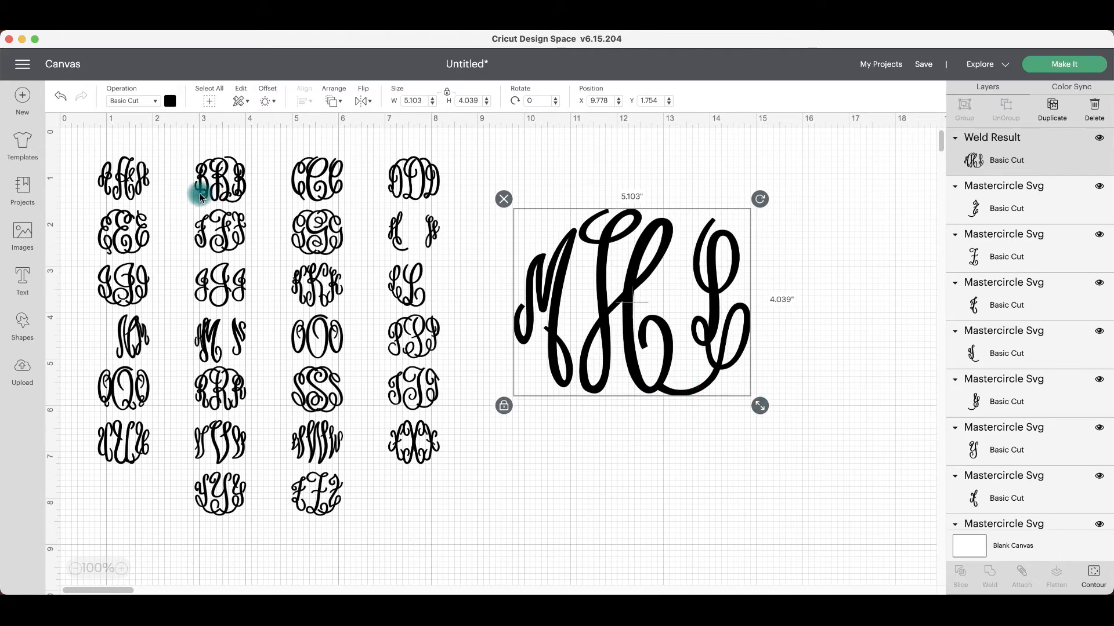
Delete the leftover alphabet letters, then reposition the monogram and shrink it to about 3.5 by 2.8 inches.
{"action": "left_click_drag", "start_coordinate": [82, 149], "coordinate": [480, 561]}
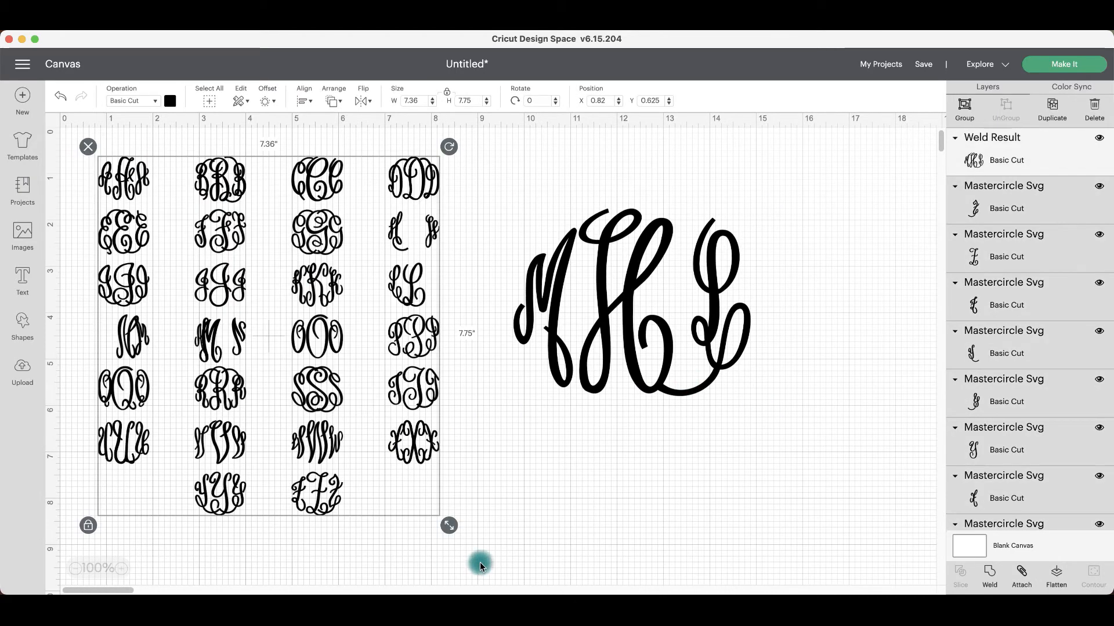
{"action": "key", "text": "Delete"}
{"action": "left_click_drag", "start_coordinate": [724, 355], "coordinate": [491, 337]}
{"action": "left_click_drag", "start_coordinate": [502, 376], "coordinate": [464, 305]}
Preview the monogram on the cutting mat with Mirror turned on, and return to the canvas without cutting.
{"action": "left_click", "coordinate": [1081, 63]}
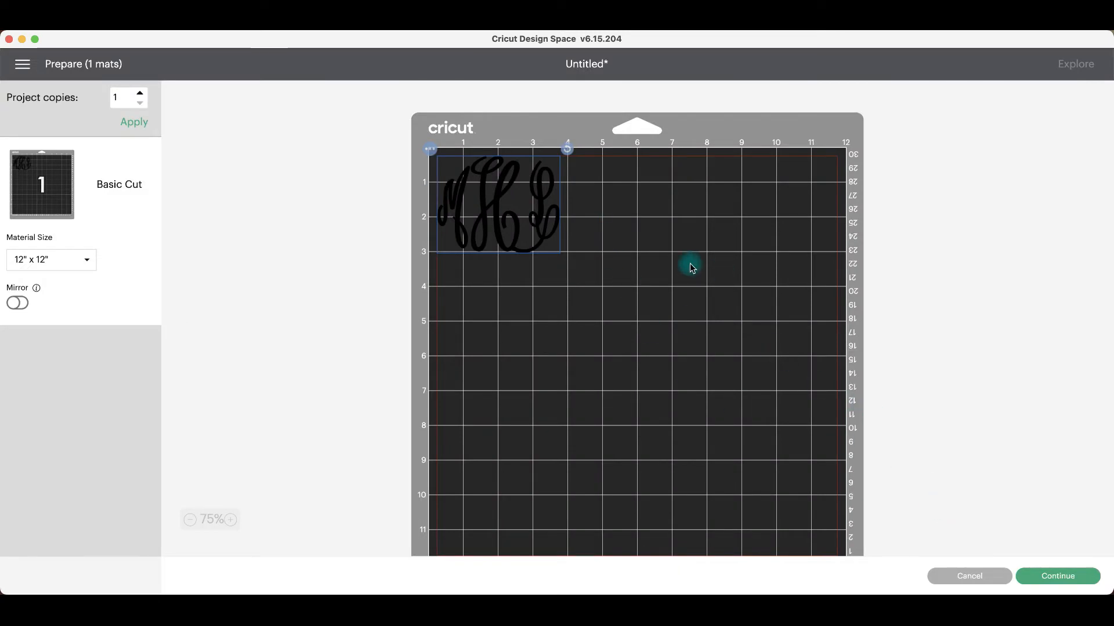
{"action": "left_click", "coordinate": [17, 303]}
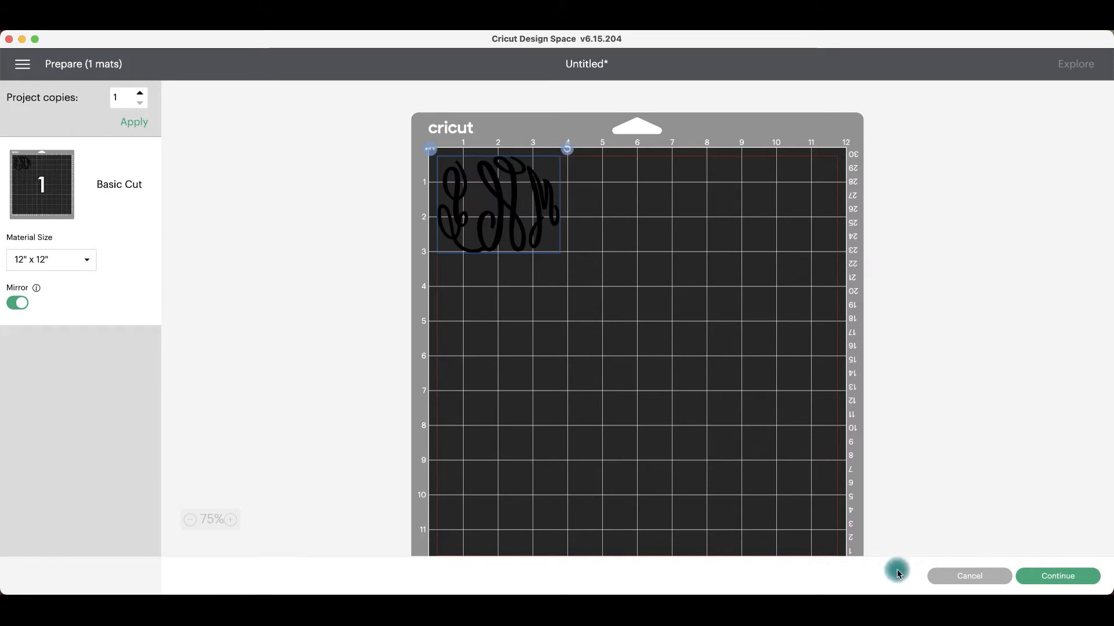
{"action": "left_click", "coordinate": [957, 576]}
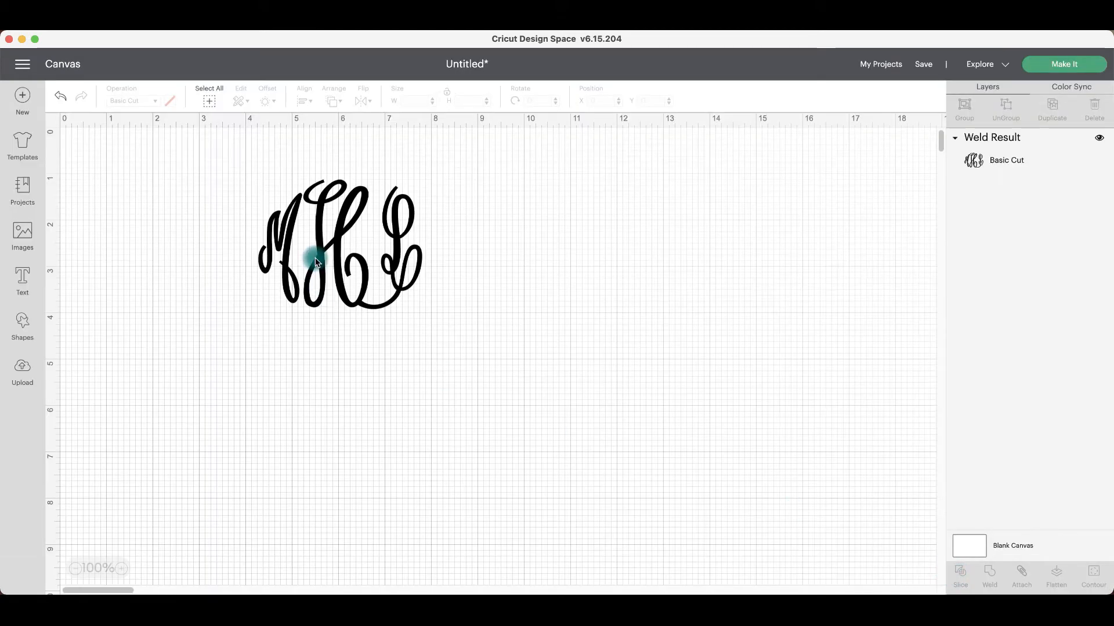
Remove the welded monogram and add a new text with M, H and L on three separate lines.
{"action": "left_click", "coordinate": [316, 262]}
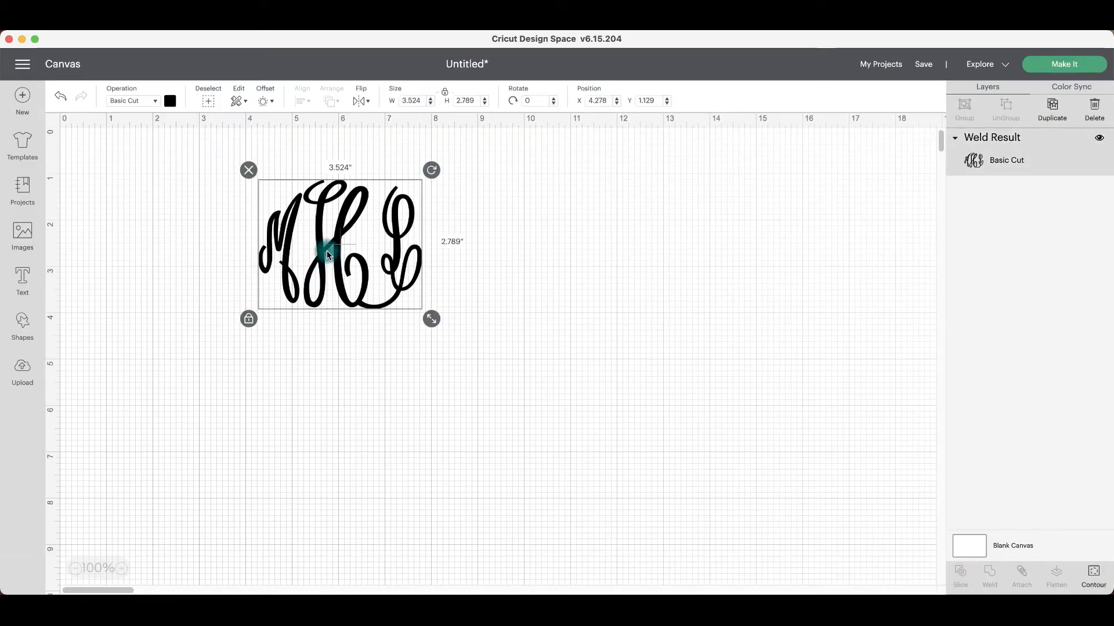
{"action": "left_click", "coordinate": [250, 172]}
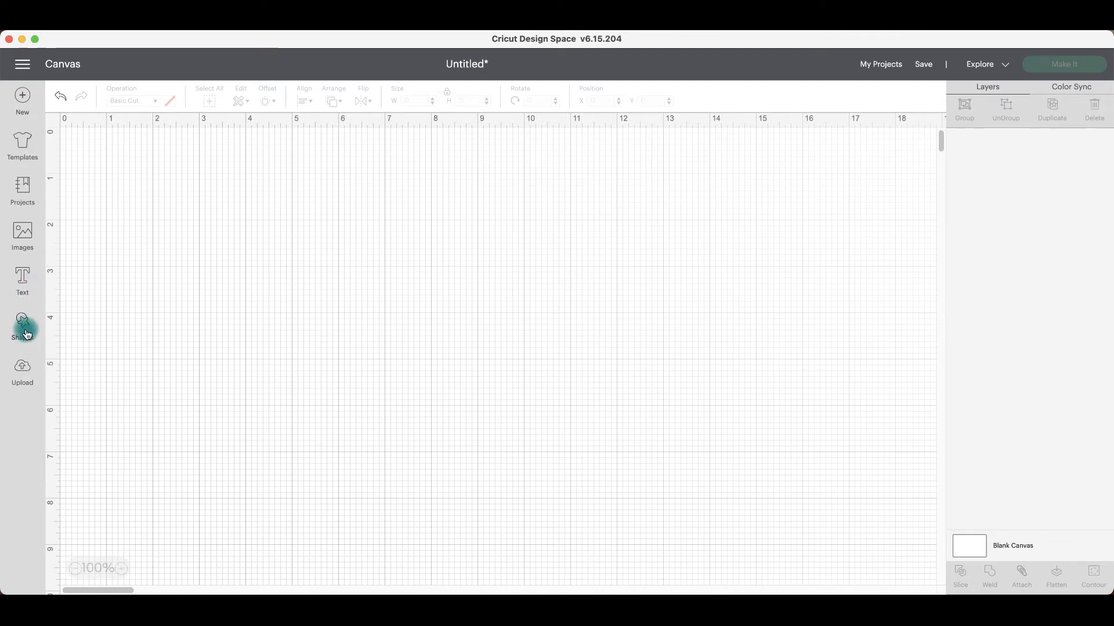
{"action": "left_click", "coordinate": [27, 284]}
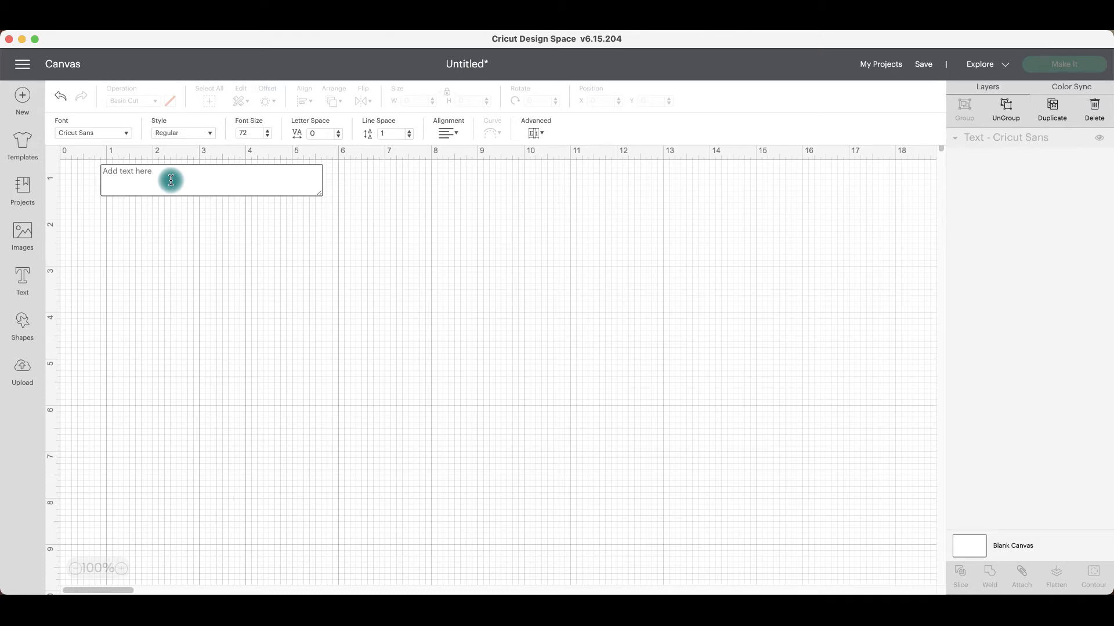
{"action": "type", "text": "M "}
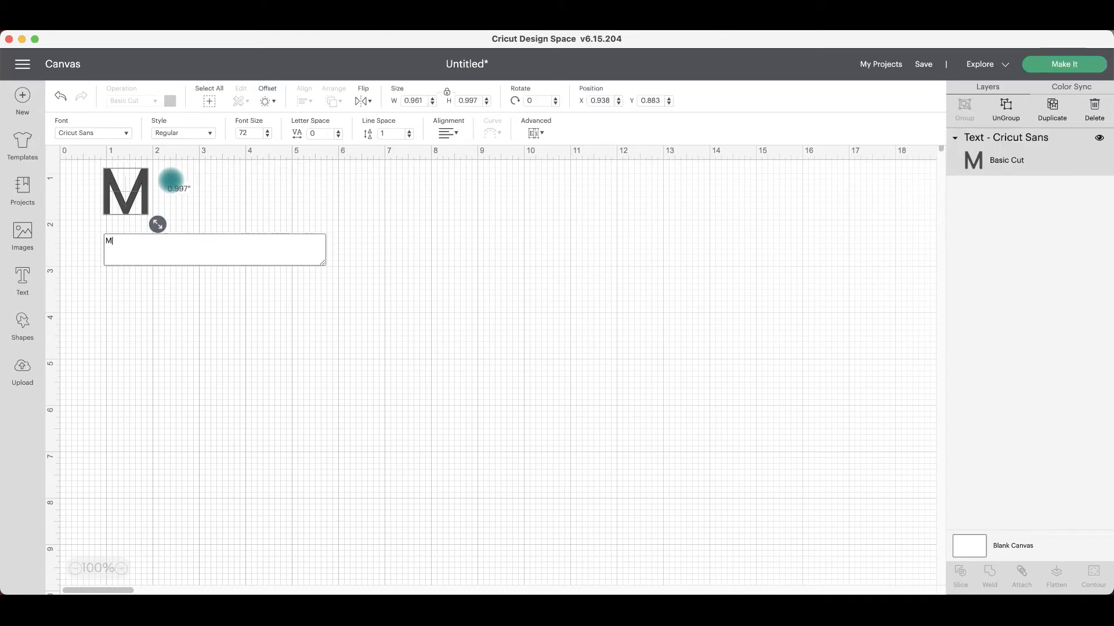
{"action": "type", "text": "H"}
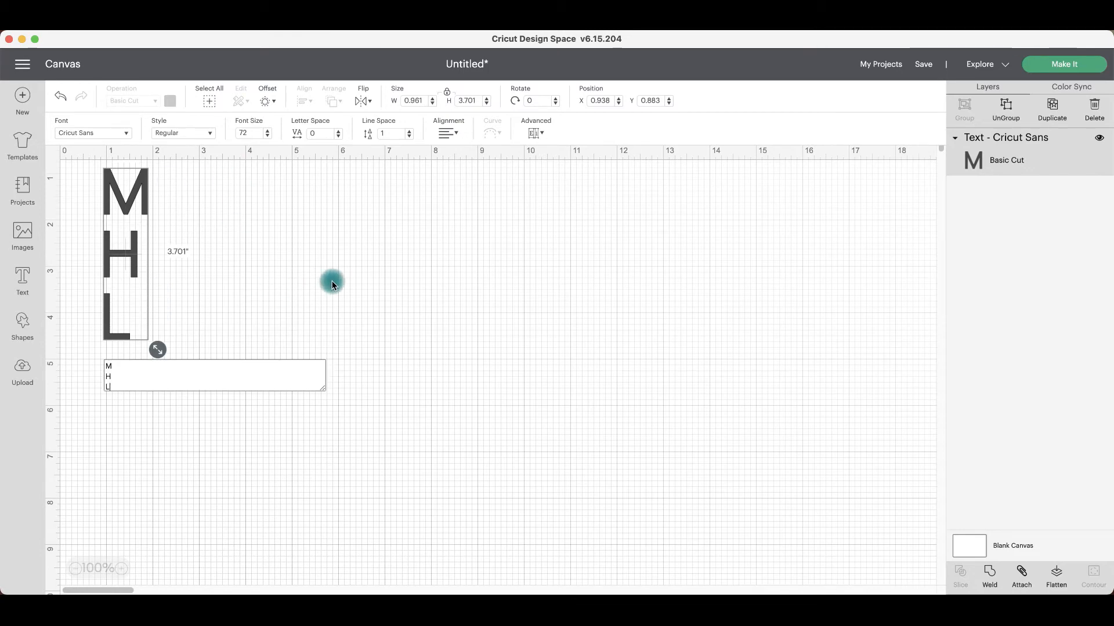
Ungroup the text to lines and move M, H and L apart on the canvas as separate letters.
{"action": "left_click", "coordinate": [530, 134]}
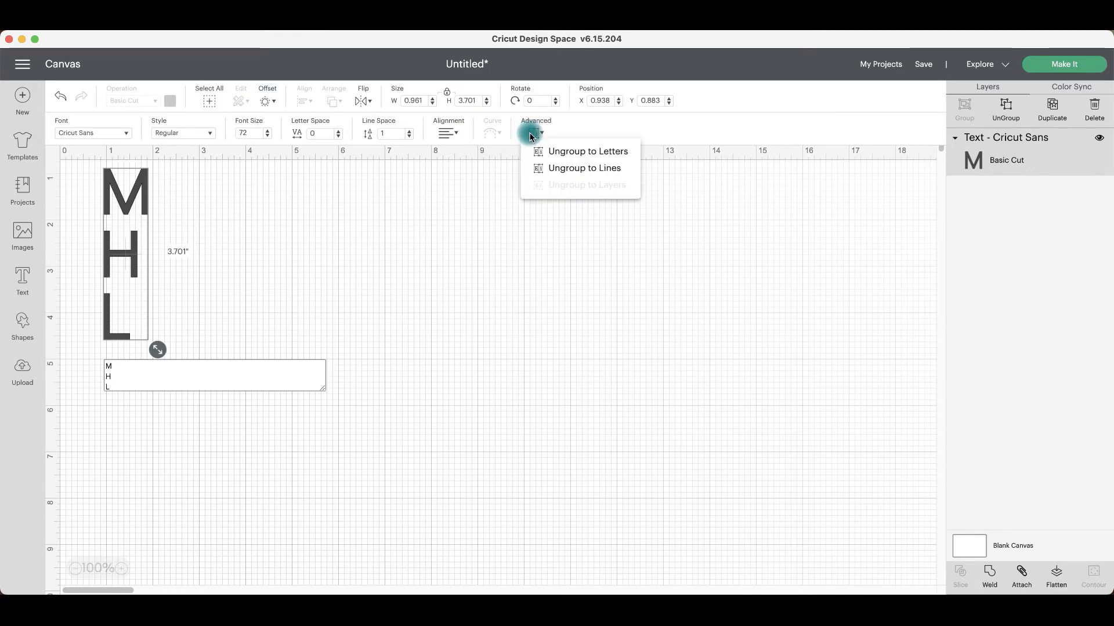
{"action": "left_click", "coordinate": [570, 174]}
{"action": "left_click_drag", "start_coordinate": [105, 199], "coordinate": [224, 220]}
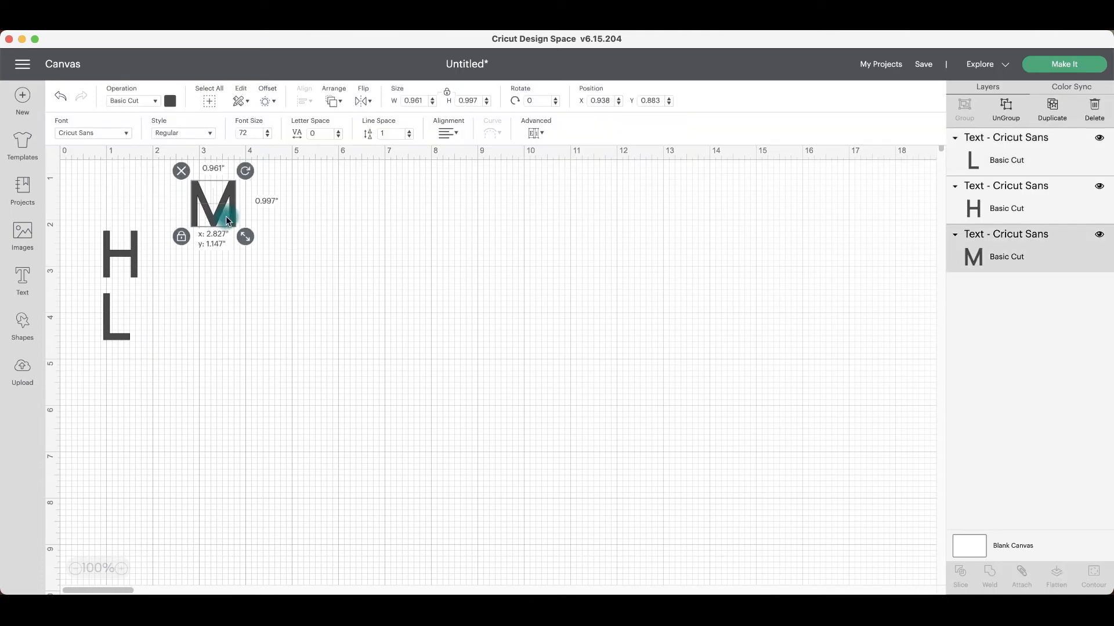
{"action": "left_click_drag", "start_coordinate": [149, 246], "coordinate": [258, 280]}
{"action": "left_click_drag", "start_coordinate": [117, 331], "coordinate": [376, 351]}
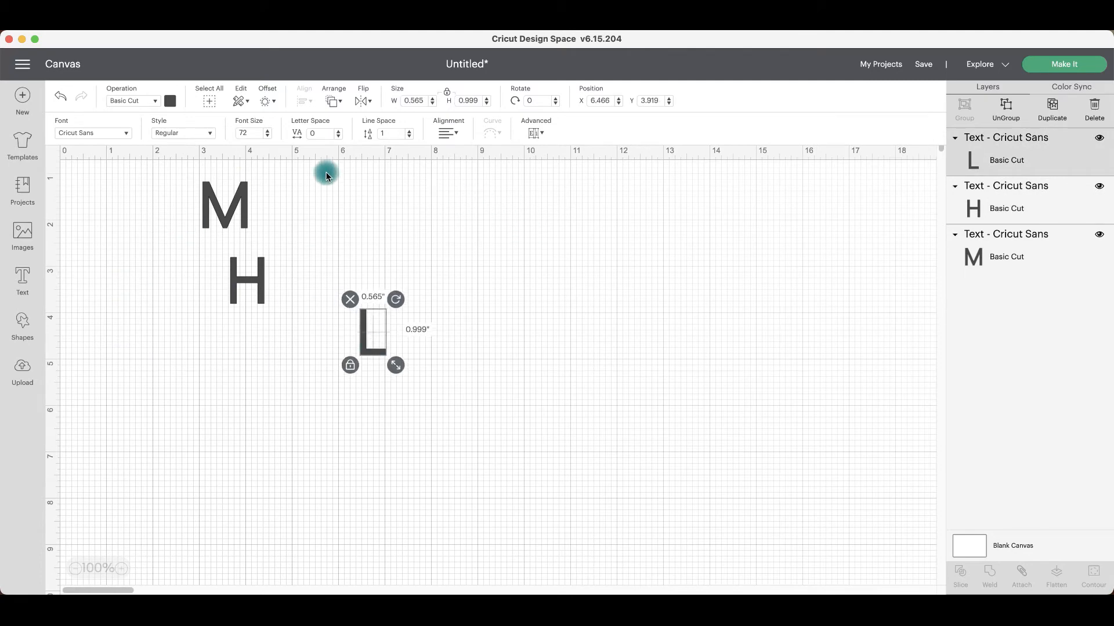
Search the fonts for "scal" and set the letter L to Scal_Round_Monogram_Right.
{"action": "left_click", "coordinate": [127, 134]}
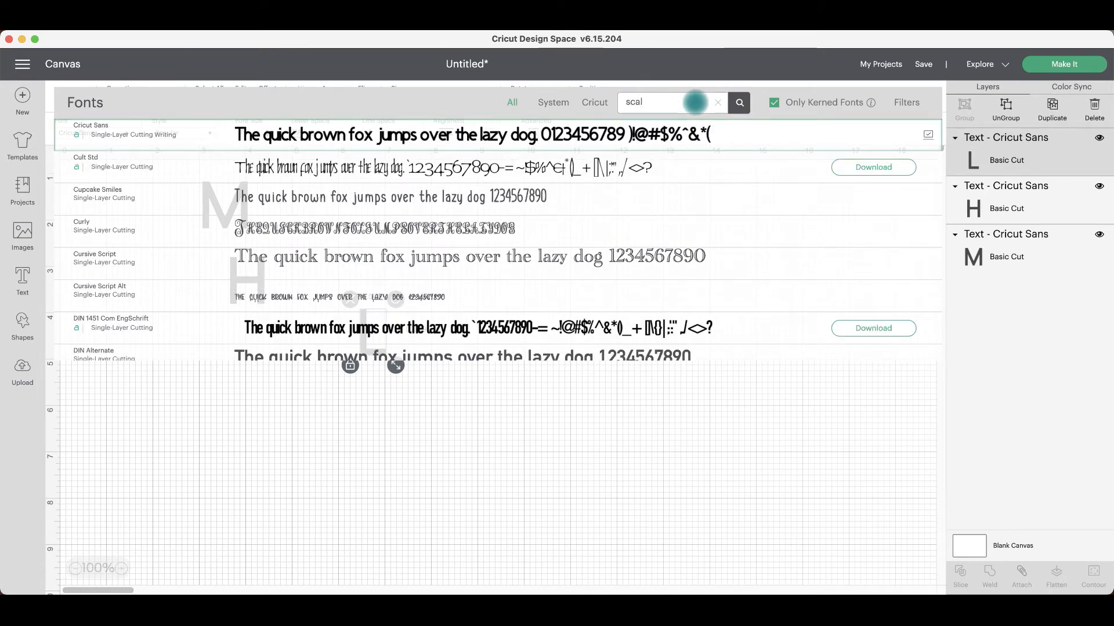
{"action": "type", "text": "l"}
{"action": "left_click", "coordinate": [737, 104]}
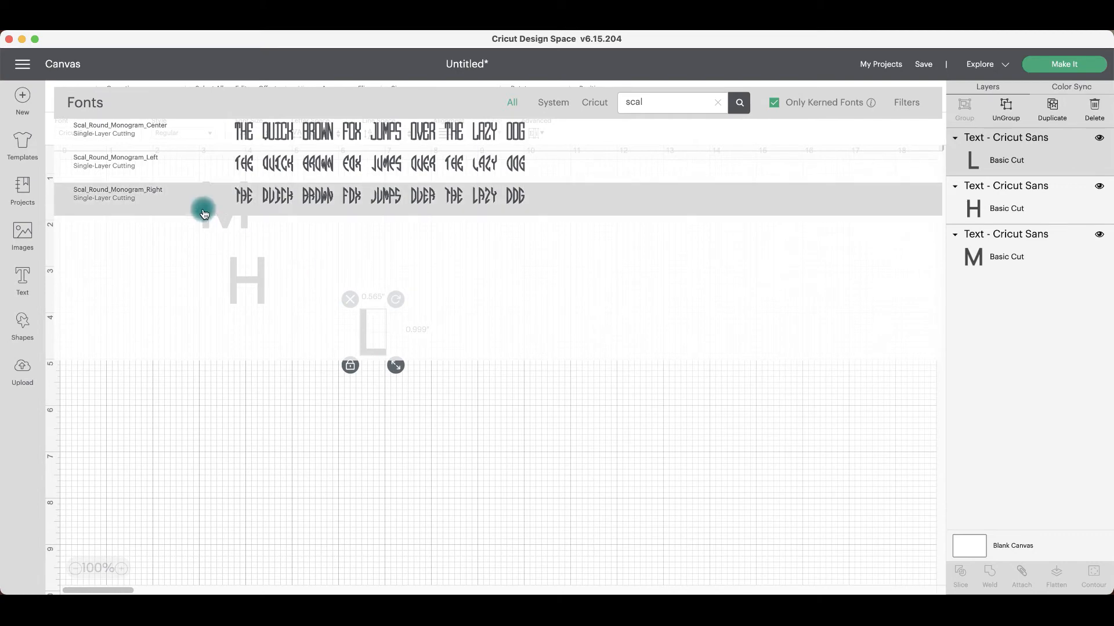
{"action": "left_click", "coordinate": [204, 202]}
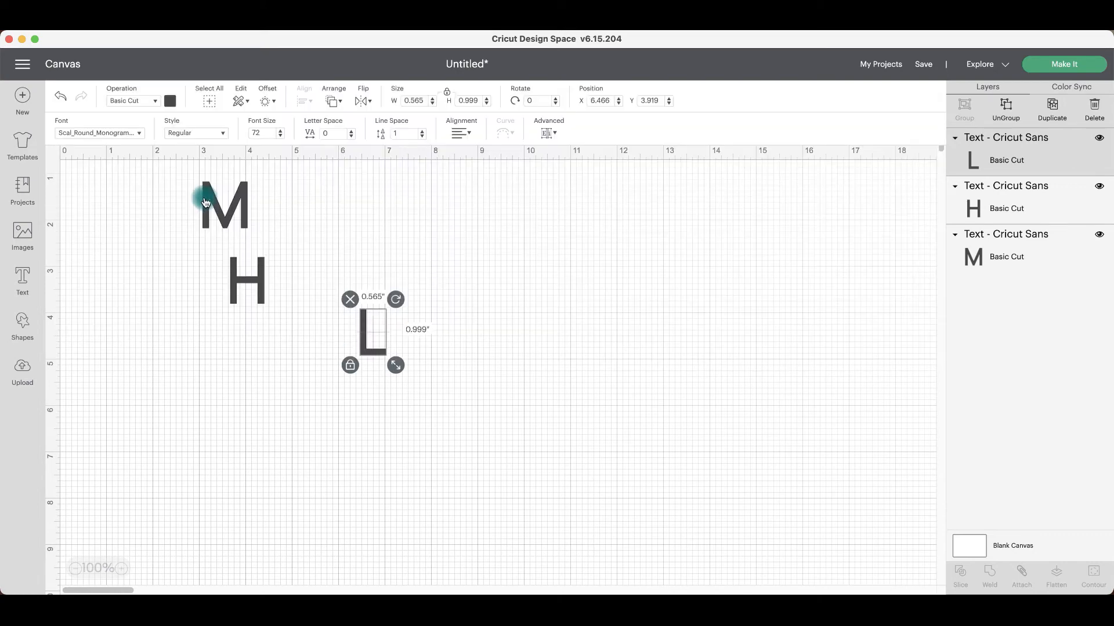
Set the font of the letter H to Scal_Round_Monogram_Center.
{"action": "left_click", "coordinate": [260, 289]}
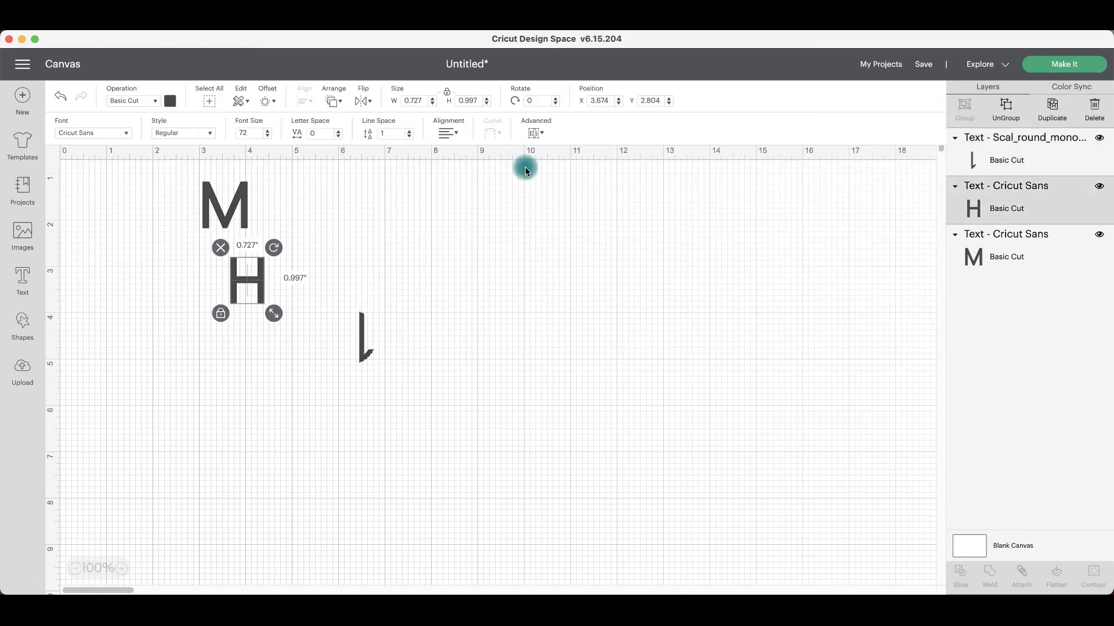
{"action": "left_click", "coordinate": [90, 139]}
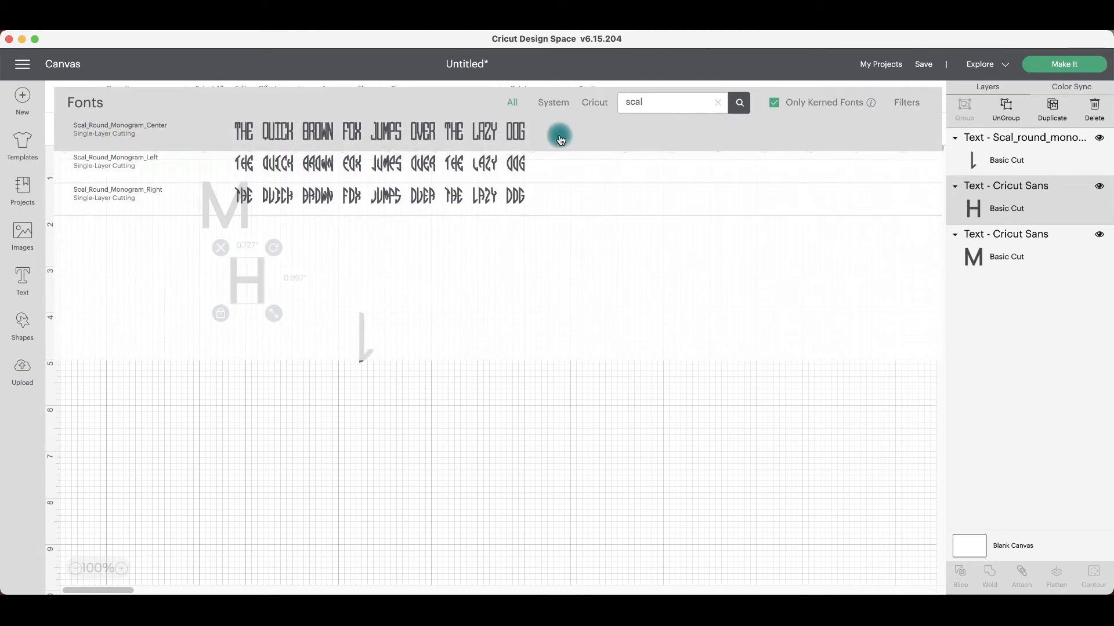
{"action": "left_click", "coordinate": [329, 172]}
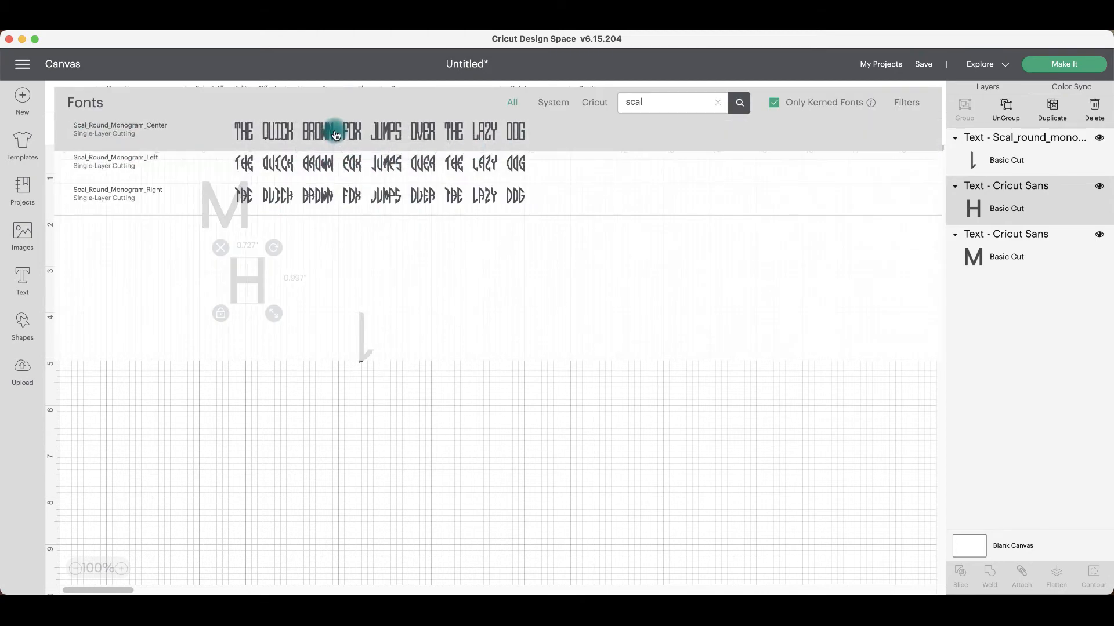
Set the font of the letter M to Scal_Round_Monogram_Left.
{"action": "left_click", "coordinate": [237, 213]}
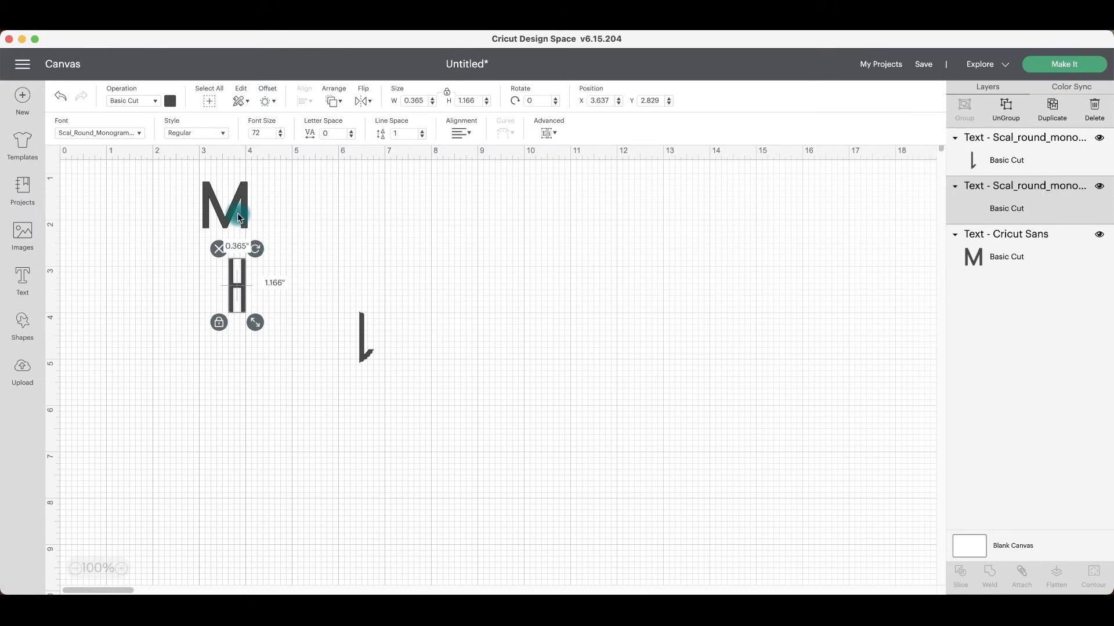
{"action": "left_click", "coordinate": [109, 131]}
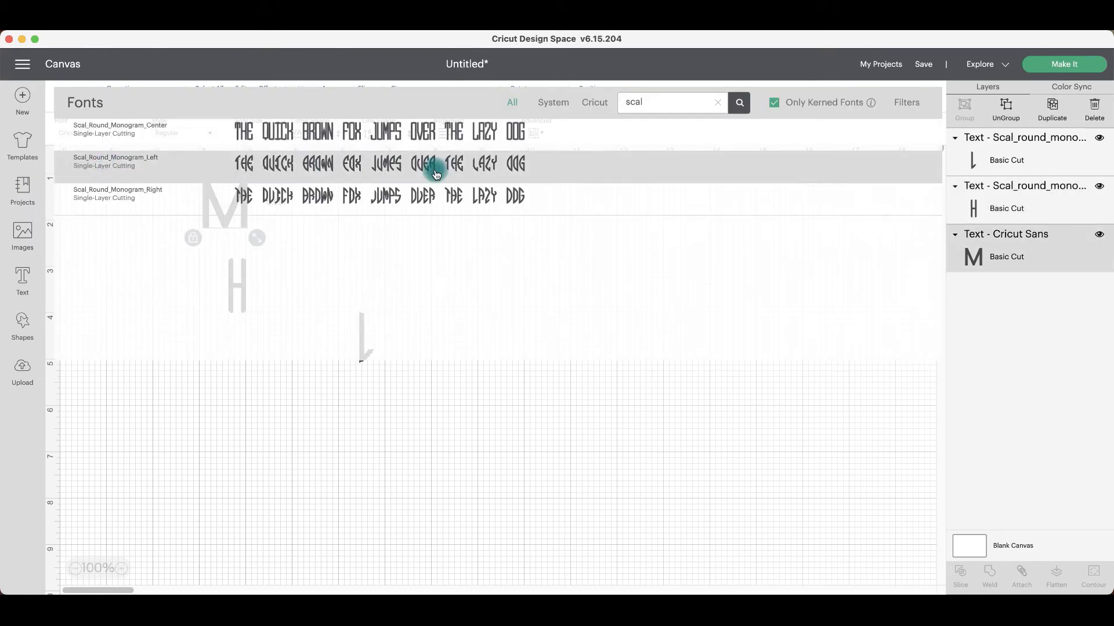
{"action": "left_click", "coordinate": [432, 171]}
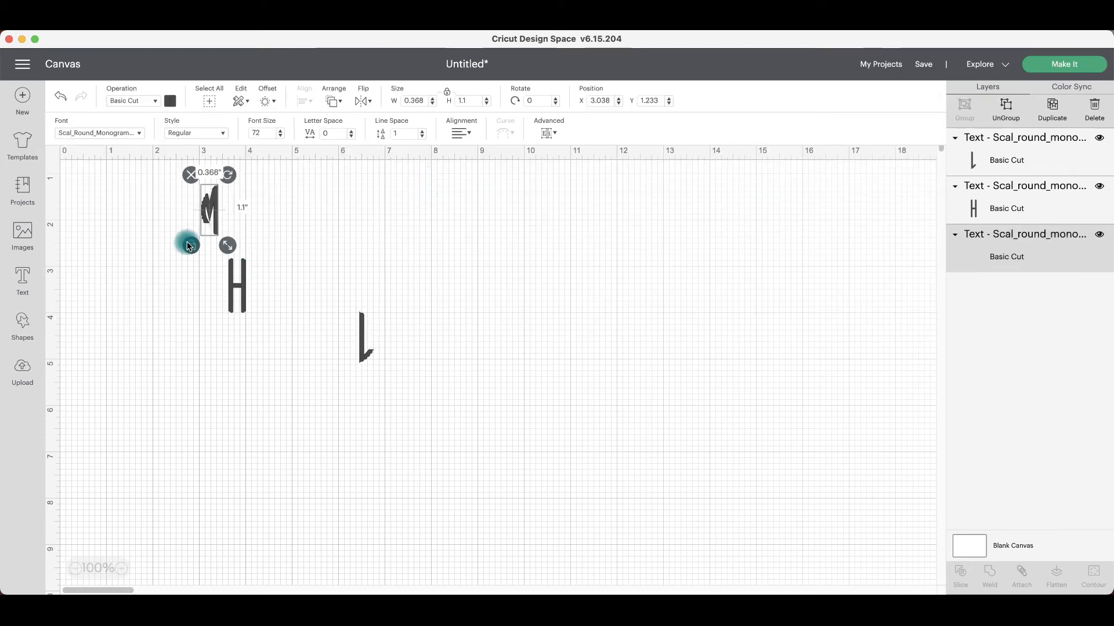
Place the M and L on either side of the H to form a round monogram, and center the three letters vertically.
{"action": "left_click_drag", "start_coordinate": [199, 200], "coordinate": [214, 286]}
{"action": "left_click_drag", "start_coordinate": [364, 336], "coordinate": [168, 255]}
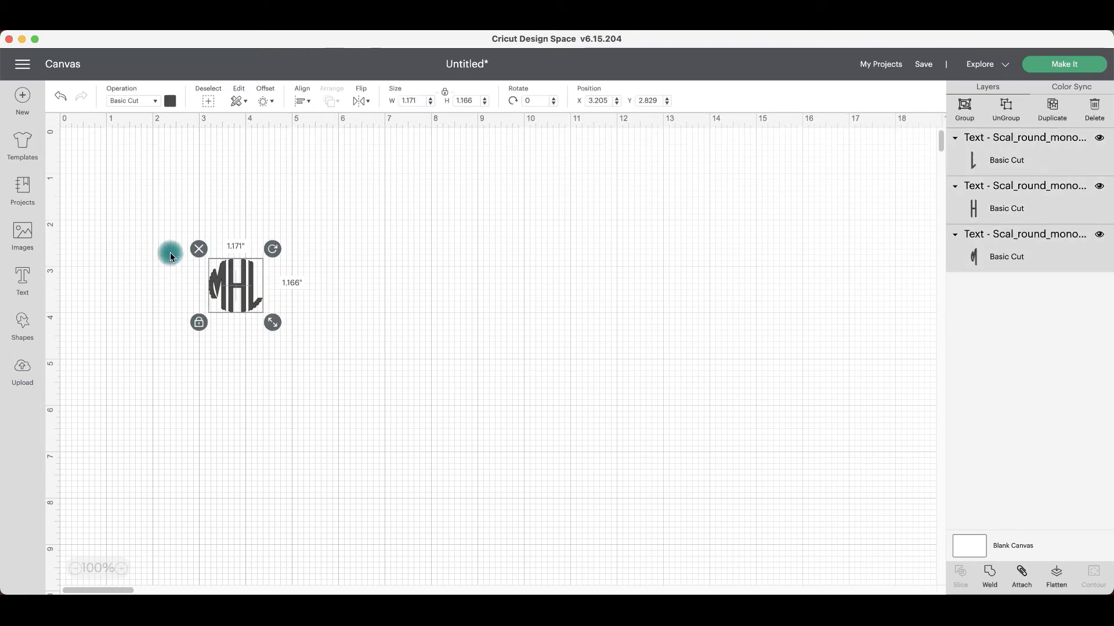
{"action": "left_click", "coordinate": [301, 100]}
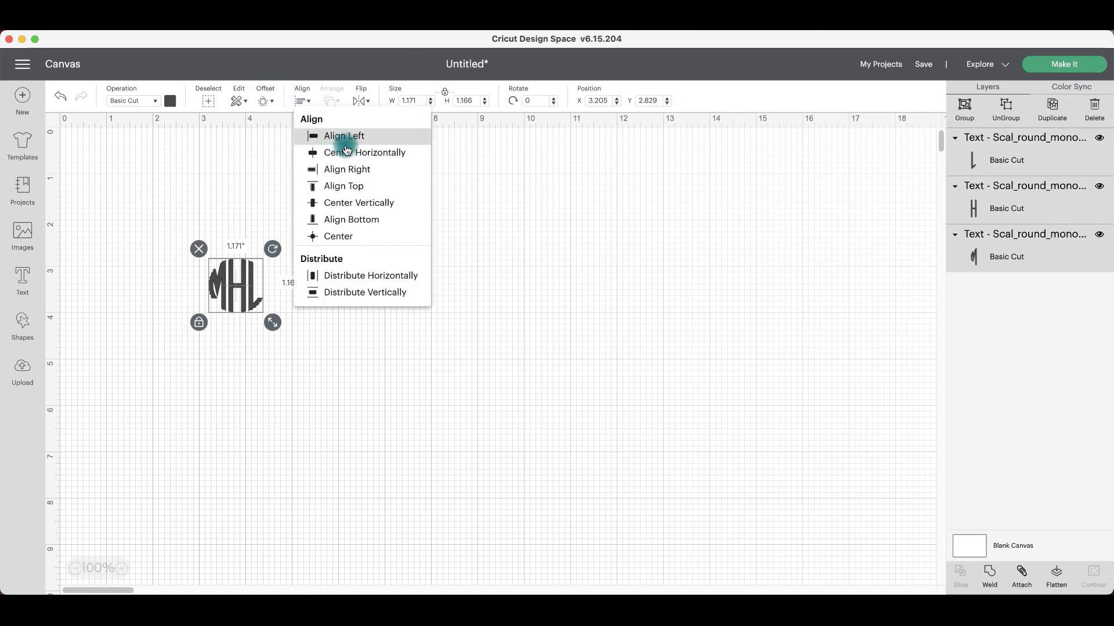
{"action": "left_click", "coordinate": [368, 209]}
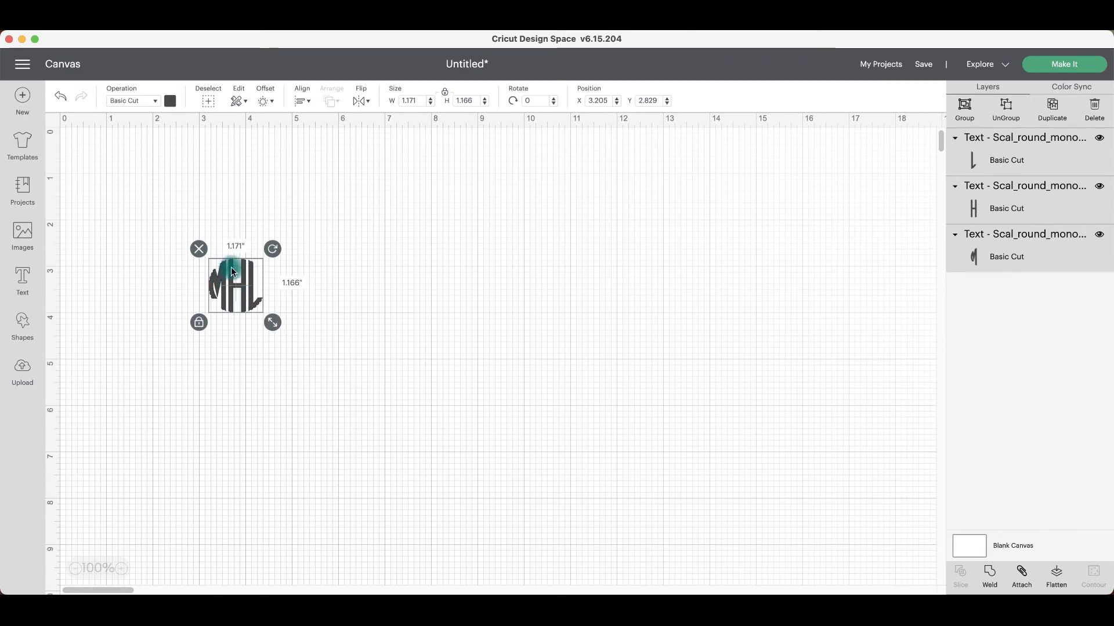
{"action": "left_click", "coordinate": [302, 101]}
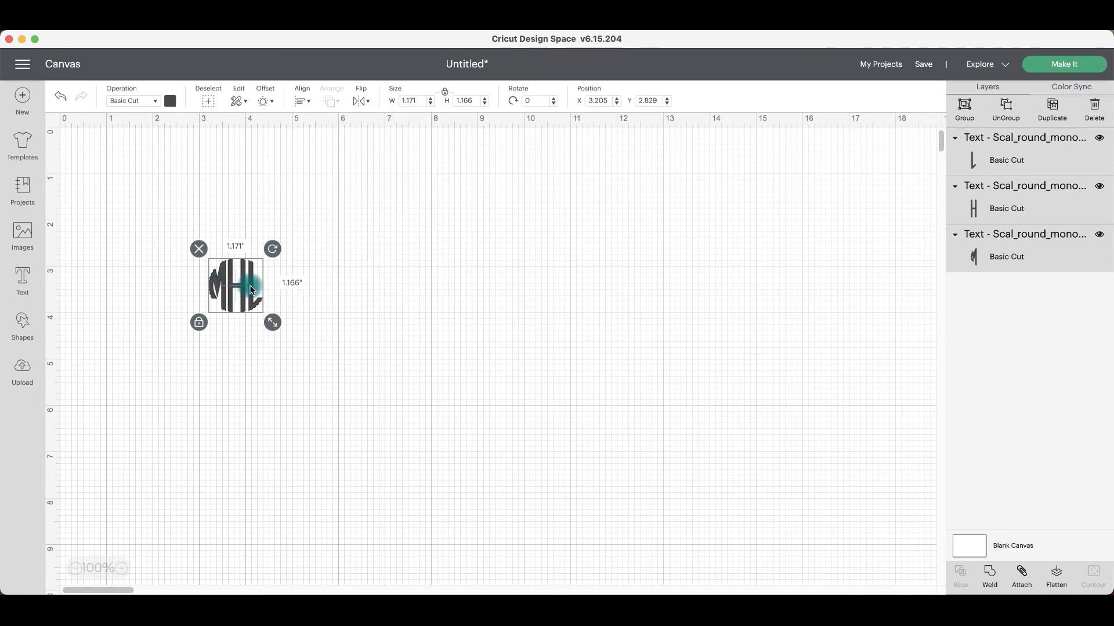
Weld the three letters into one shape and enlarge the monogram proportionally to about 4.42 inches wide.
{"action": "left_click", "coordinate": [990, 574]}
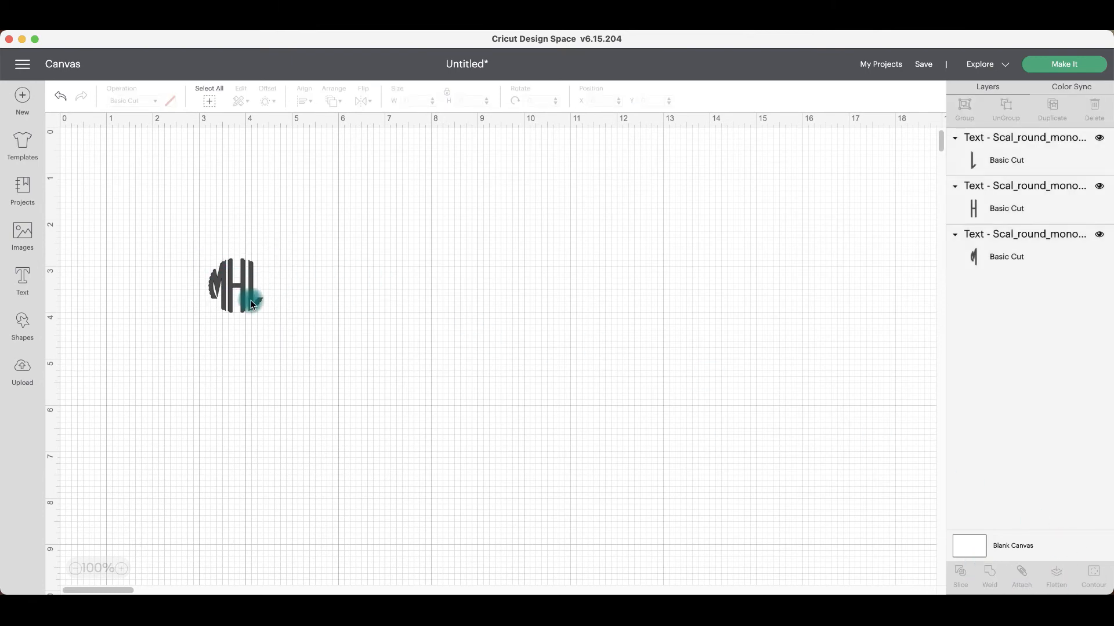
{"action": "left_click_drag", "start_coordinate": [264, 312], "coordinate": [338, 384]}
{"action": "left_click_drag", "start_coordinate": [292, 347], "coordinate": [227, 283]}
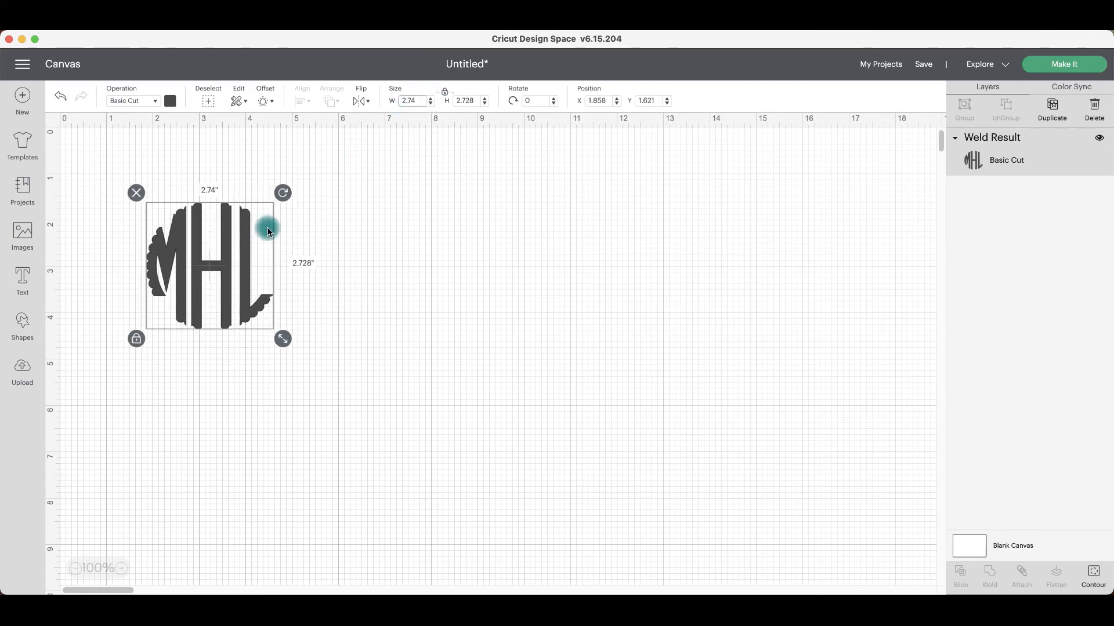
{"action": "left_click_drag", "start_coordinate": [283, 338], "coordinate": [333, 380]}
{"action": "left_click", "coordinate": [343, 360]}
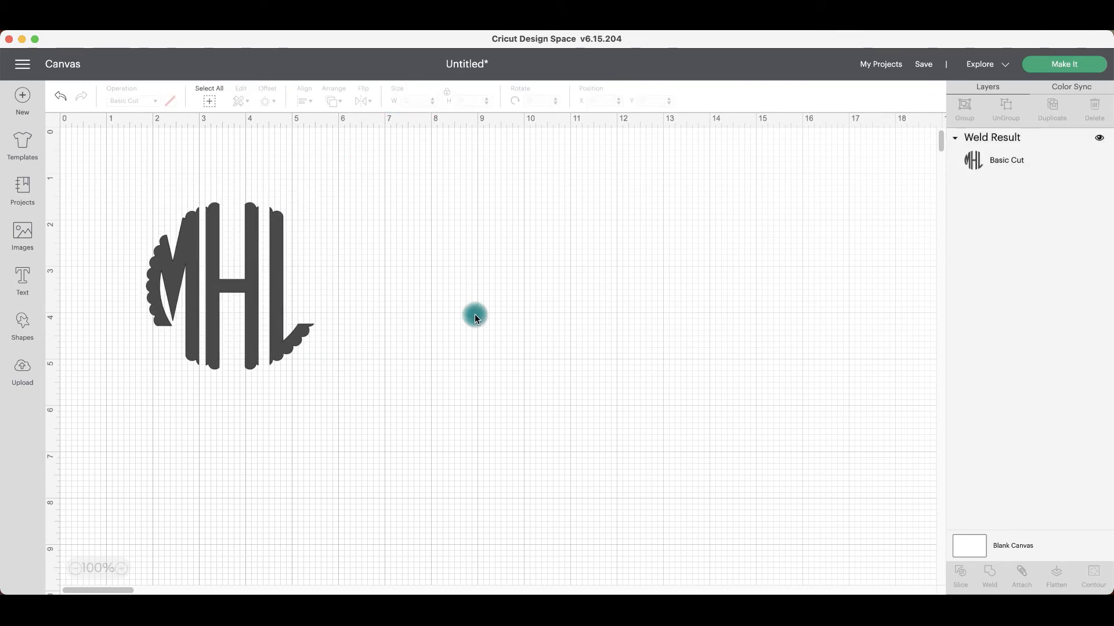
{"action": "left_click", "coordinate": [297, 368]}
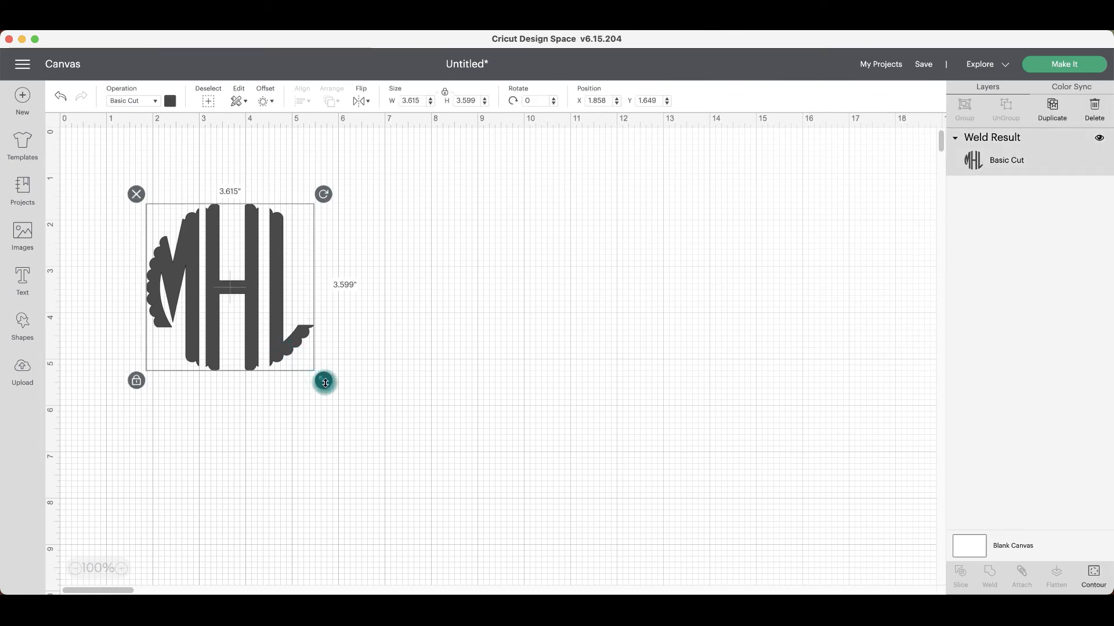
{"action": "left_click_drag", "start_coordinate": [332, 388], "coordinate": [360, 417]}
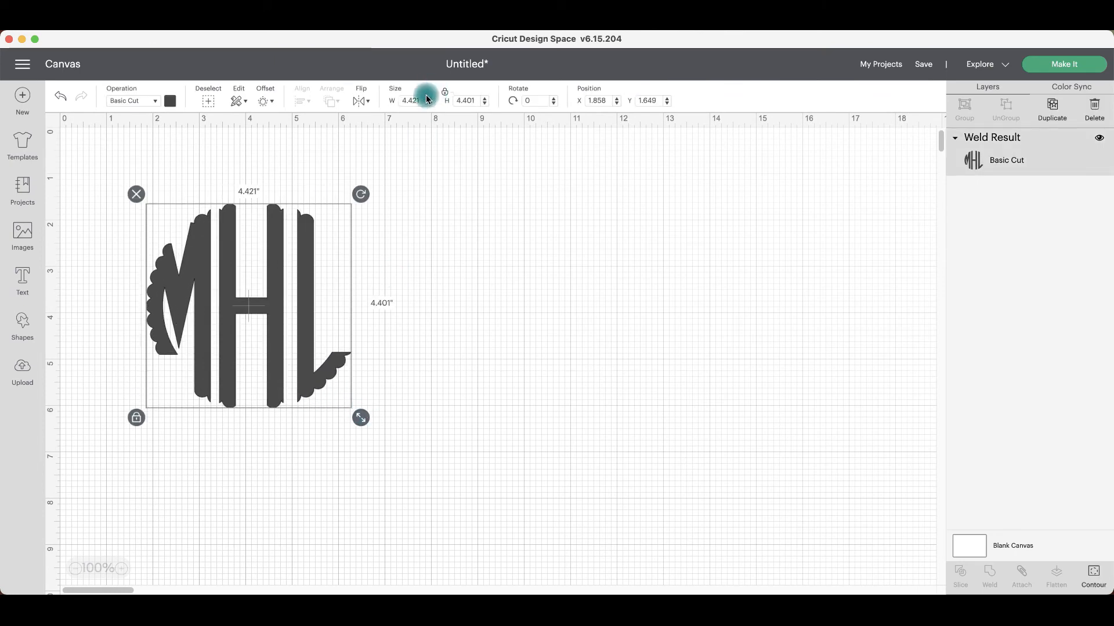
Set the welded monogram's width to 4.5 inches with the proportions locked.
{"action": "left_click_drag", "start_coordinate": [423, 98], "coordinate": [382, 99]}
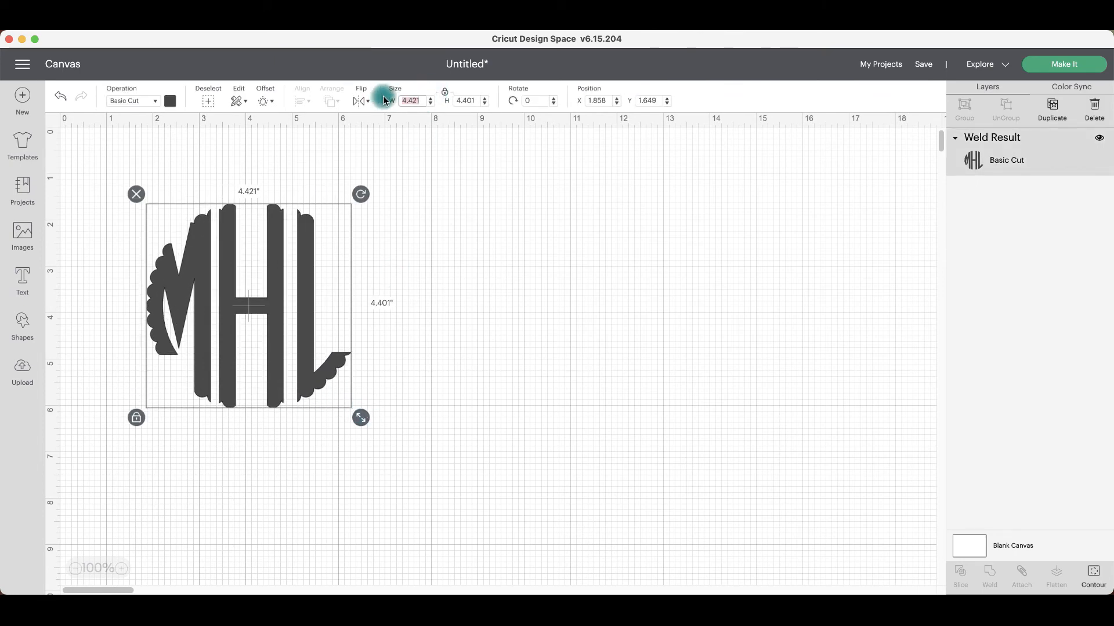
{"action": "type", "text": "4.5"}
{"action": "key", "text": "Return"}
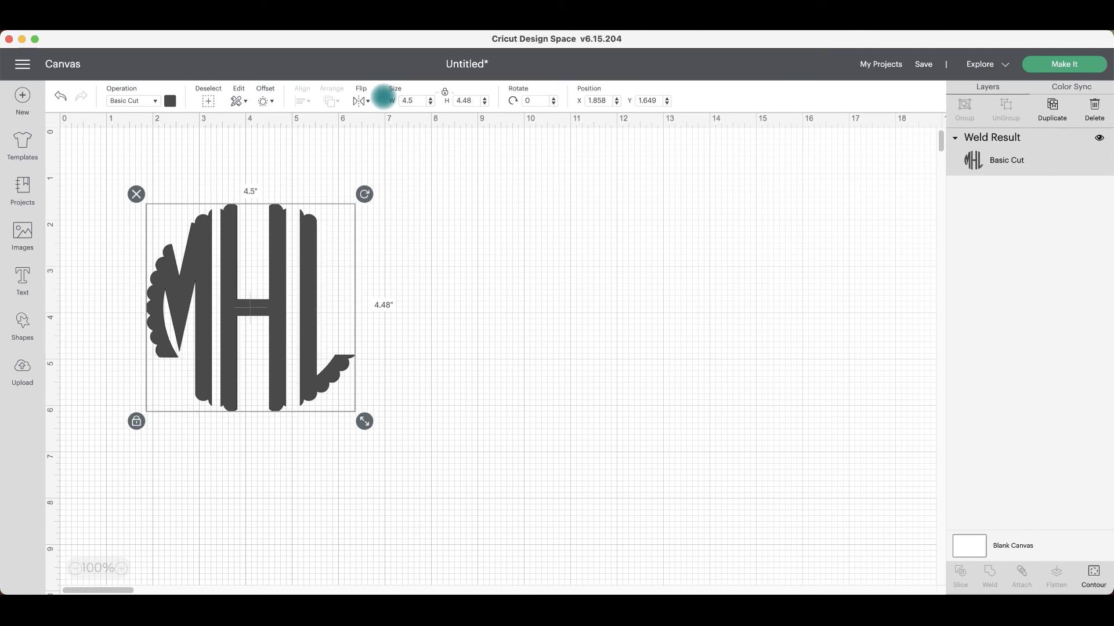
Send the welded monogram to mat preparation and reposition it on the 12" x 12" mat.
{"action": "left_click", "coordinate": [1069, 66]}
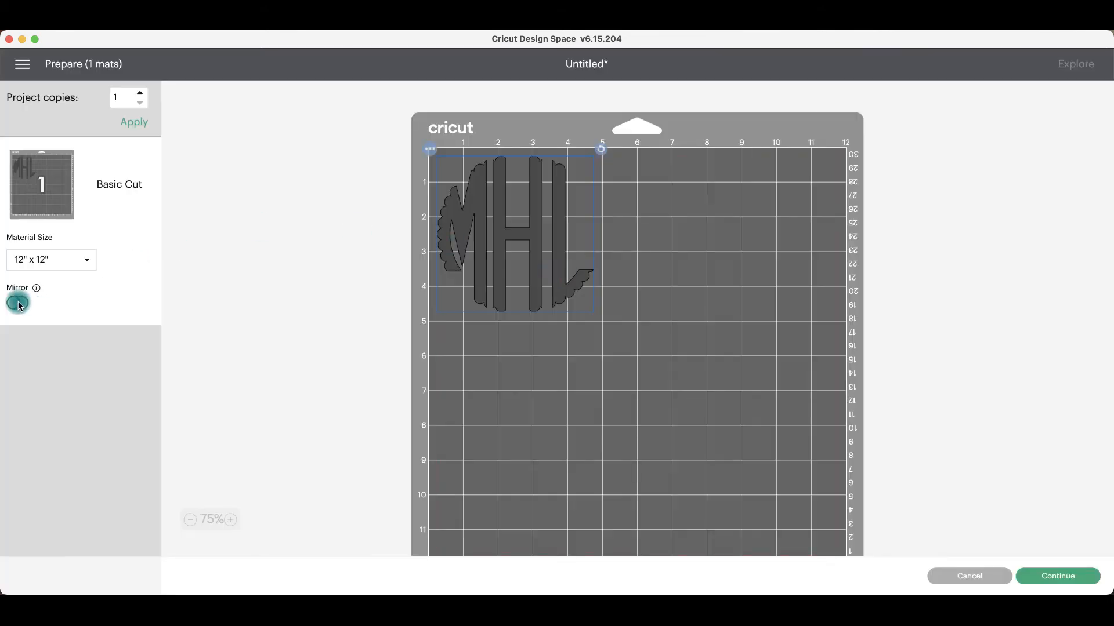
{"action": "left_click_drag", "start_coordinate": [530, 266], "coordinate": [597, 333]}
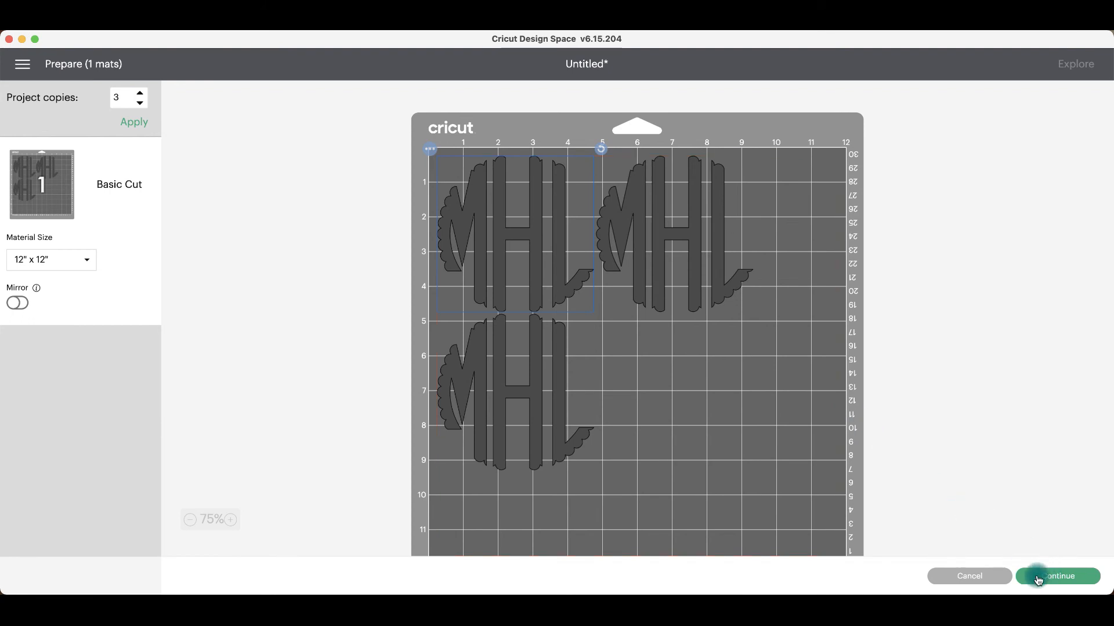